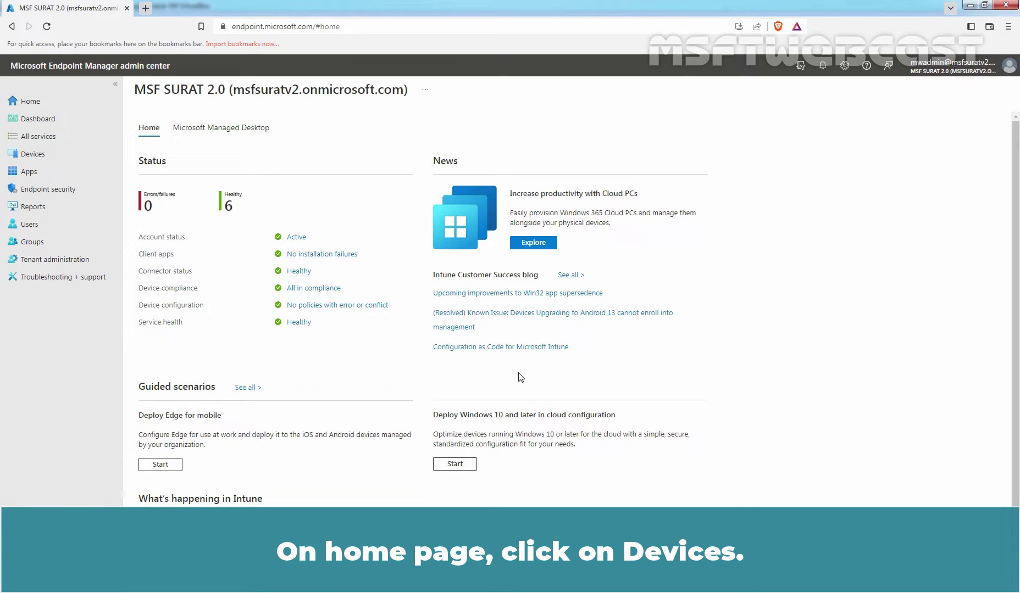
Step: Start a new profile from Devices > Configuration profiles
{"action": "left_click", "coordinate": [31, 156]}
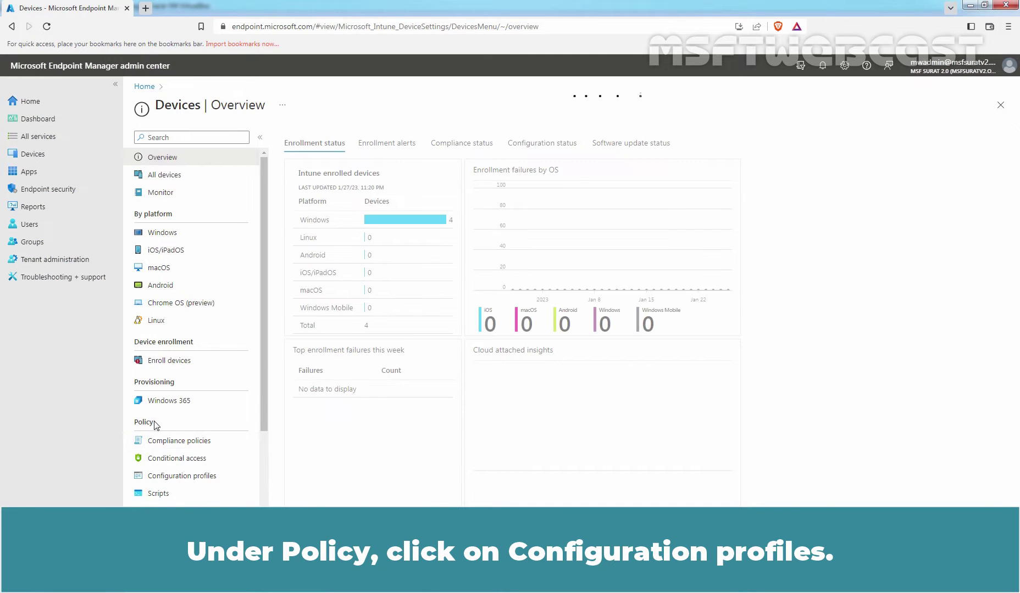
{"action": "left_click", "coordinate": [204, 482]}
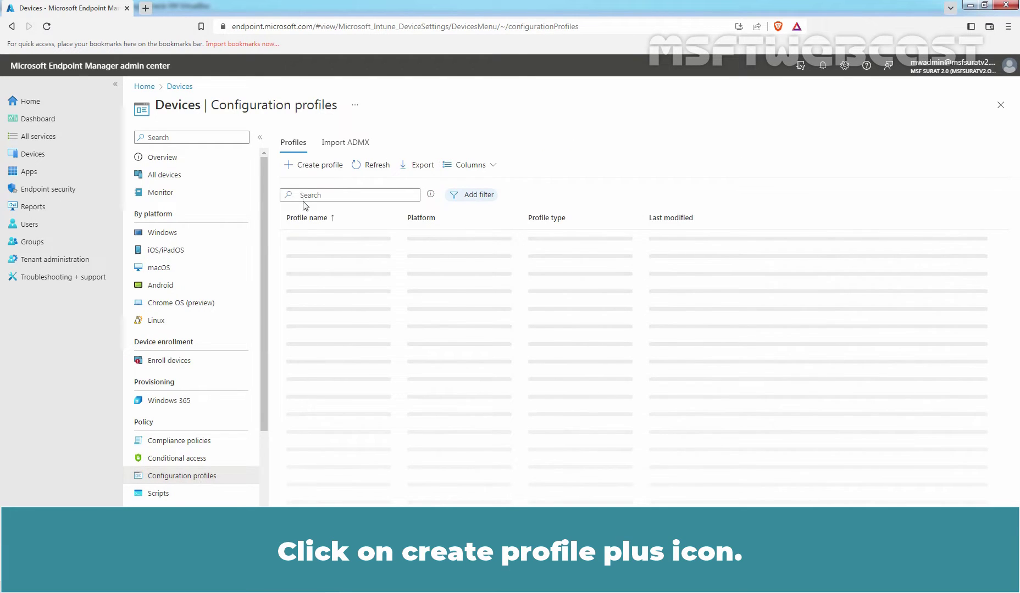
{"action": "left_click", "coordinate": [310, 166]}
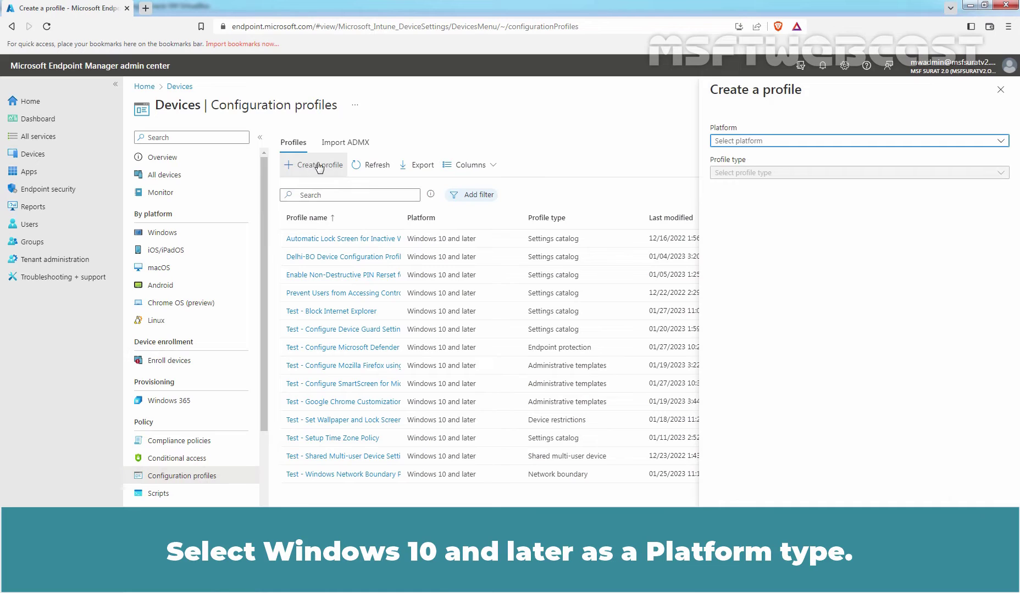
Step: Choose Windows 10 and later, profile type Templates, and the Endpoint protection template
{"action": "left_click", "coordinate": [745, 144]}
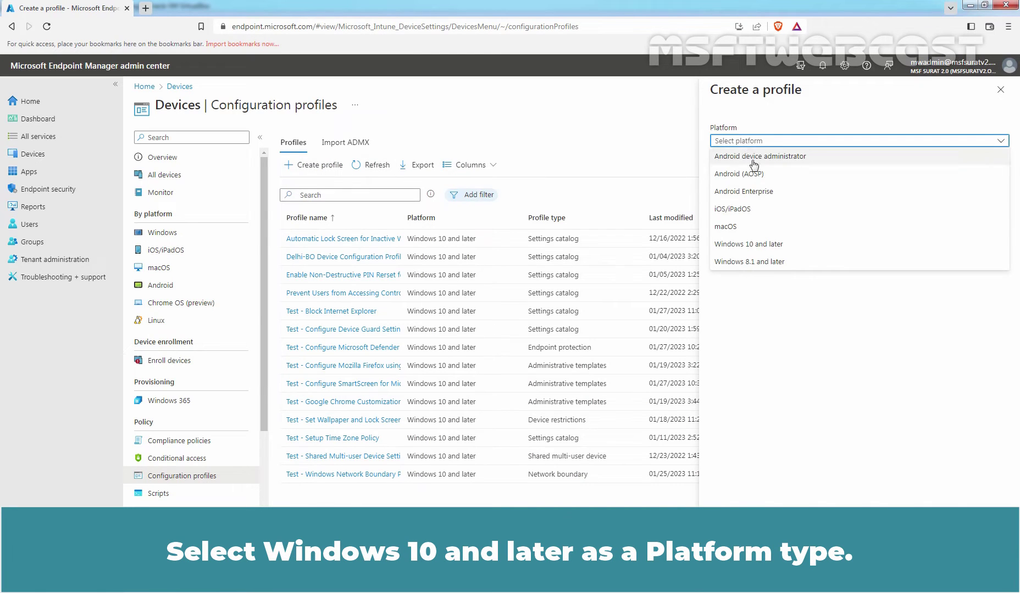
{"action": "left_click", "coordinate": [750, 244]}
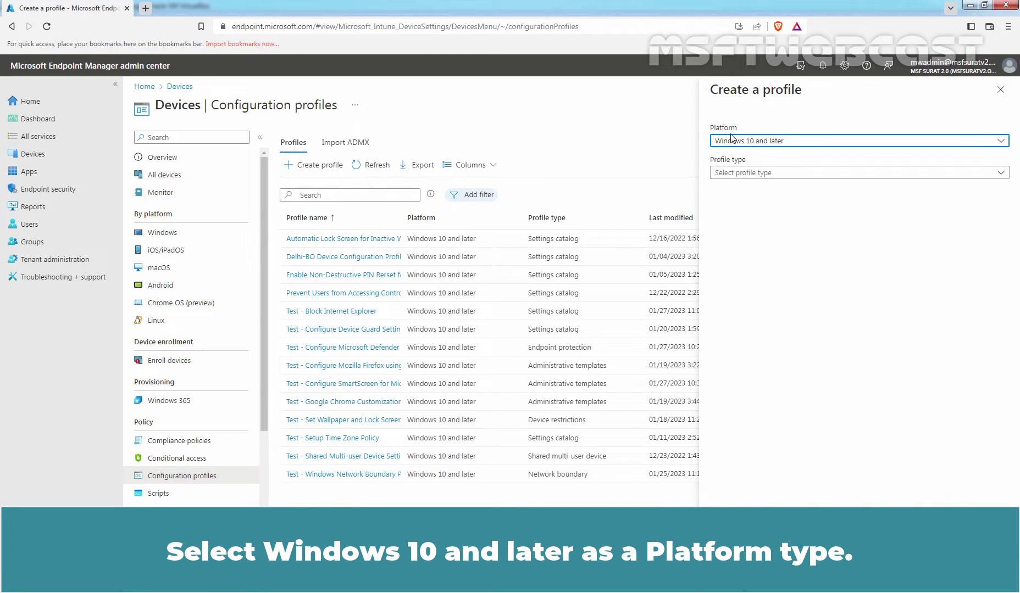
{"action": "left_click", "coordinate": [730, 174]}
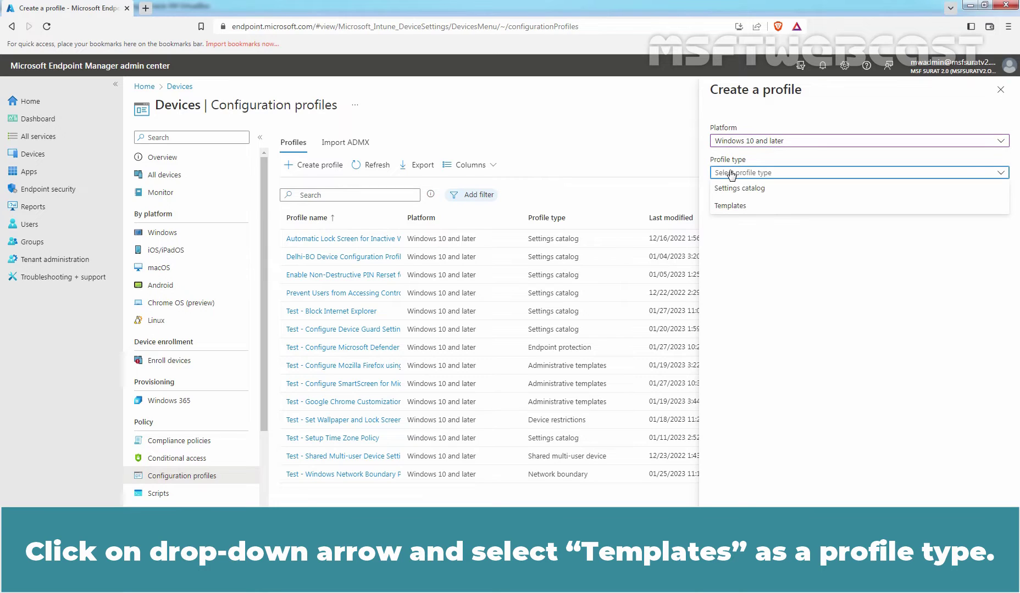
{"action": "left_click", "coordinate": [730, 206]}
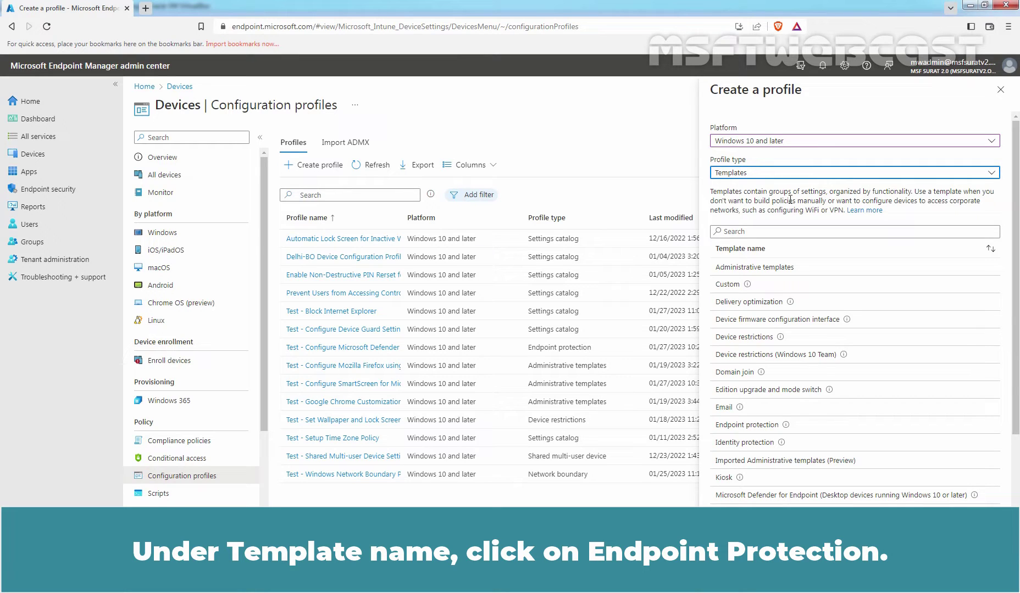
{"action": "left_click", "coordinate": [752, 431]}
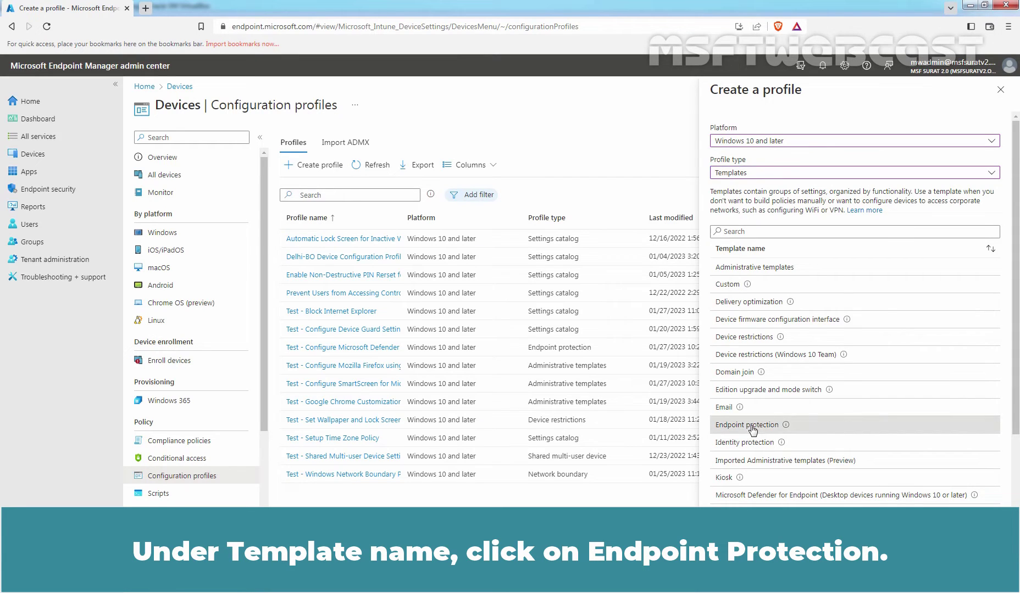
Step: Create the Endpoint protection profile and name it 'Test - Local Device Security Options'
{"action": "left_click", "coordinate": [734, 576]}
{"action": "type", "text": "Test - Local Device Security Options"}
{"action": "left_click", "coordinate": [323, 230]}
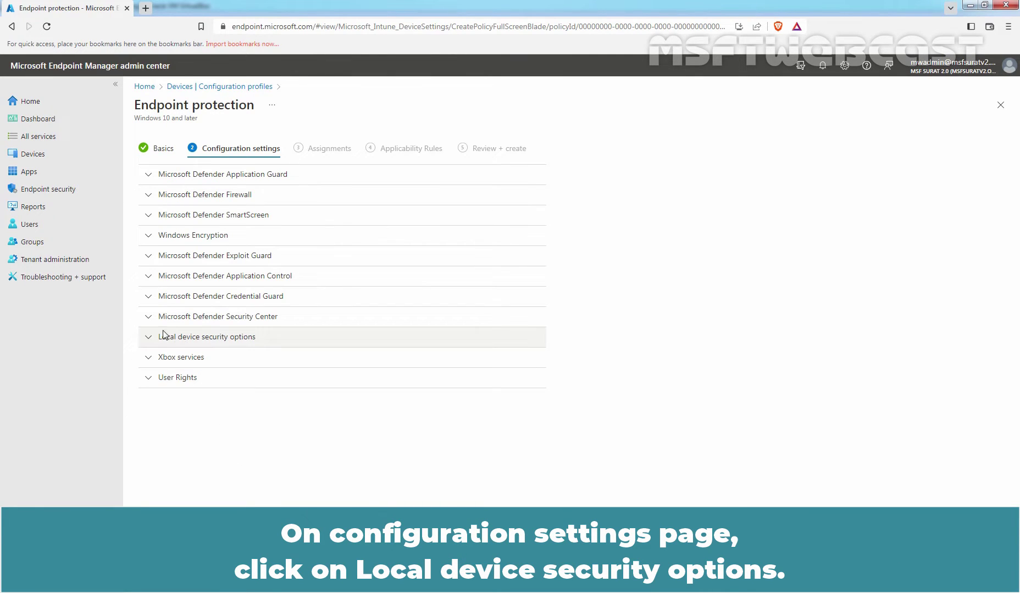
Step: Expand Local device security options and its Accounts group to reveal the admin and guest settings
{"action": "left_click", "coordinate": [239, 341]}
{"action": "scroll", "coordinate": [295, 337], "scroll_direction": "down", "scroll_amount": 1}
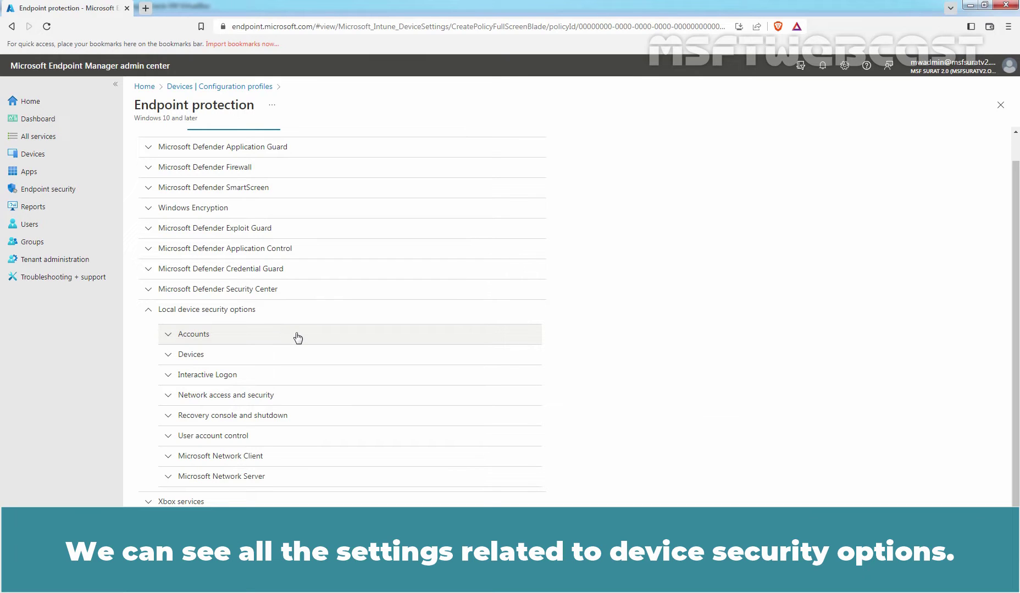
{"action": "left_click", "coordinate": [297, 337]}
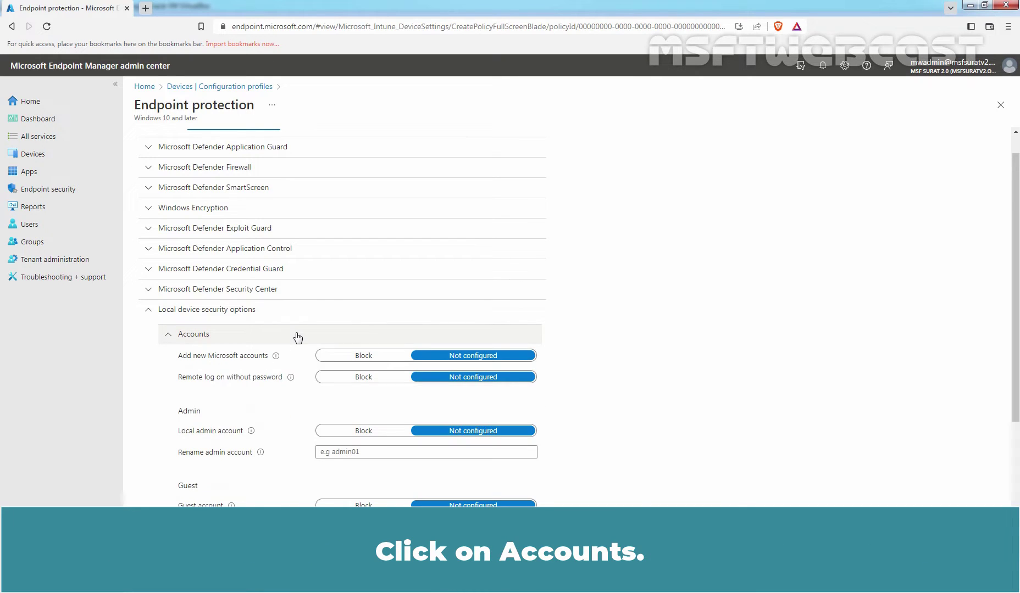
{"action": "scroll", "coordinate": [298, 338], "scroll_direction": "down", "scroll_amount": 3}
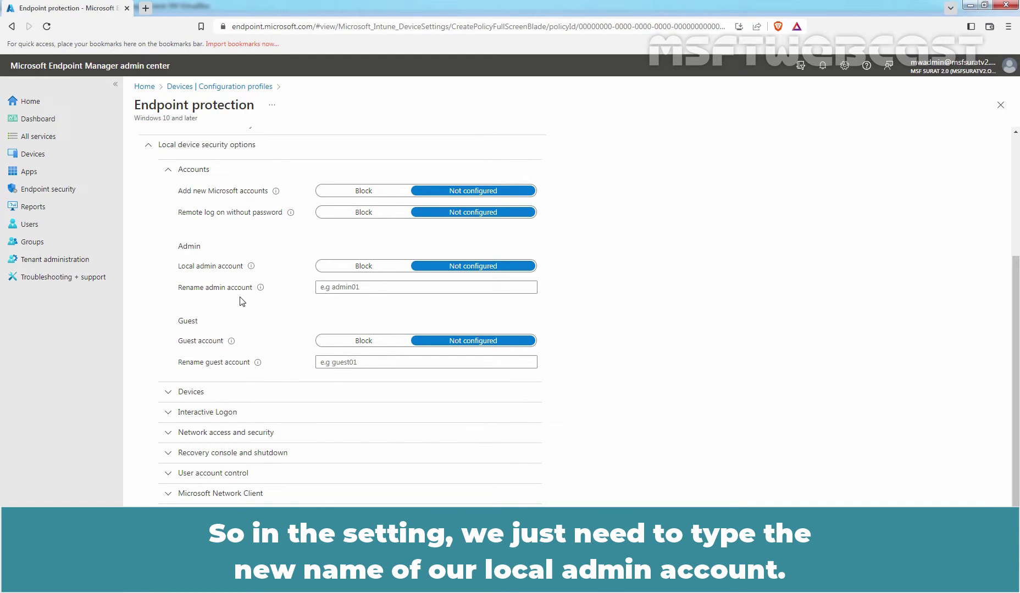
Step: Rename the admin account to localadmin and the guest account to visiteraccount
{"action": "left_click", "coordinate": [341, 292]}
{"action": "type", "text": "localadmin"}
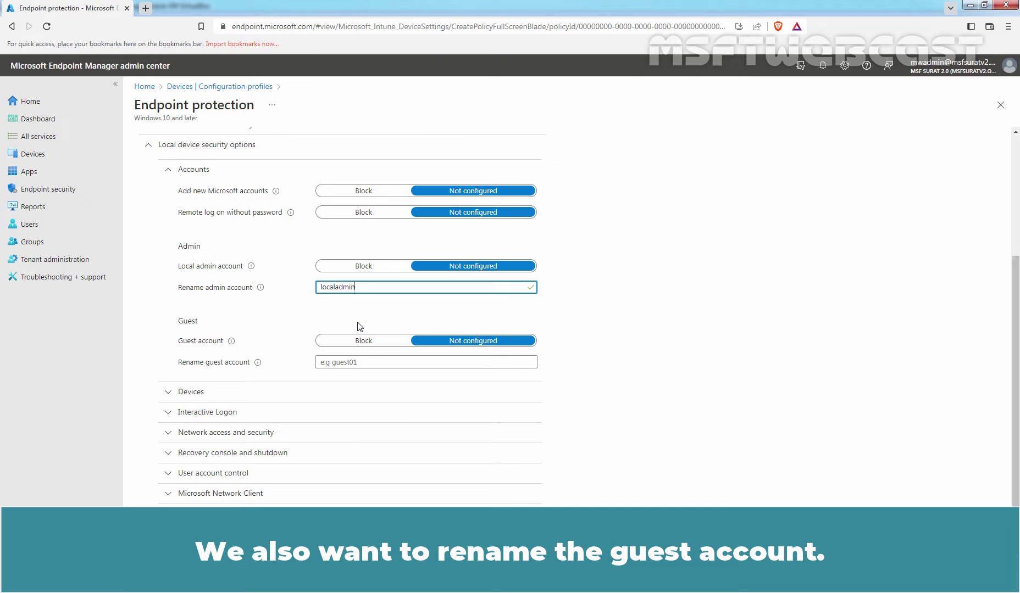
{"action": "left_click", "coordinate": [348, 362]}
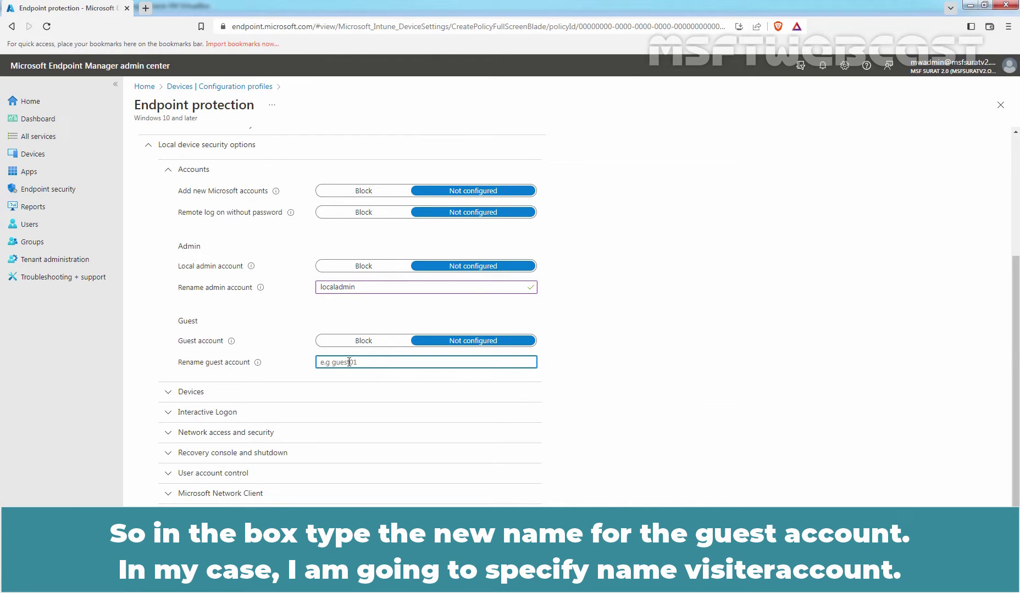
{"action": "type", "text": "visiteraccount"}
{"action": "scroll", "coordinate": [340, 357], "scroll_direction": "down", "scroll_amount": 1}
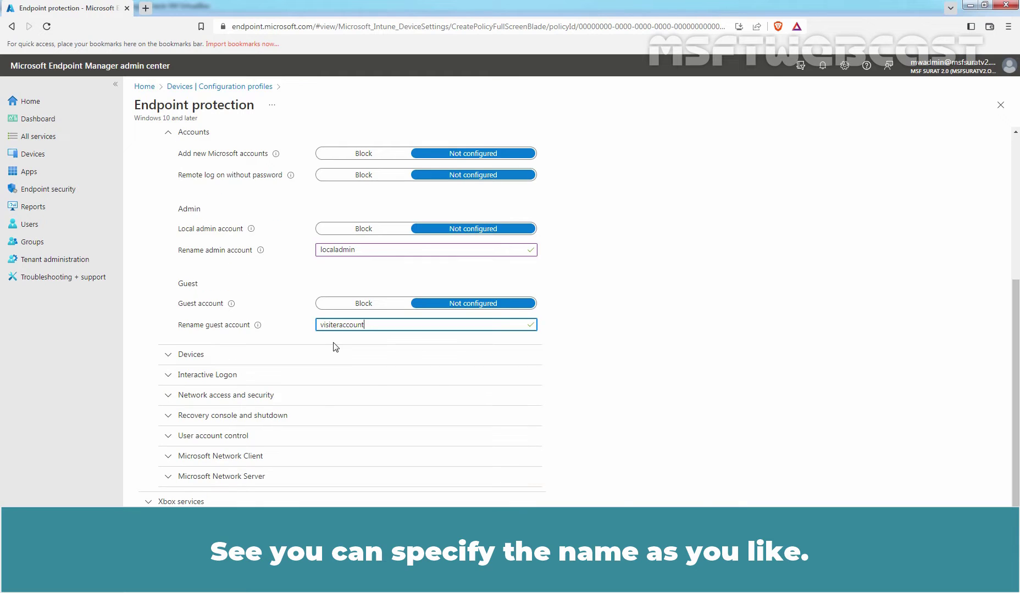
Step: Expand the Devices settings and show the info for Install printer drivers for shared printers
{"action": "left_click", "coordinate": [191, 359]}
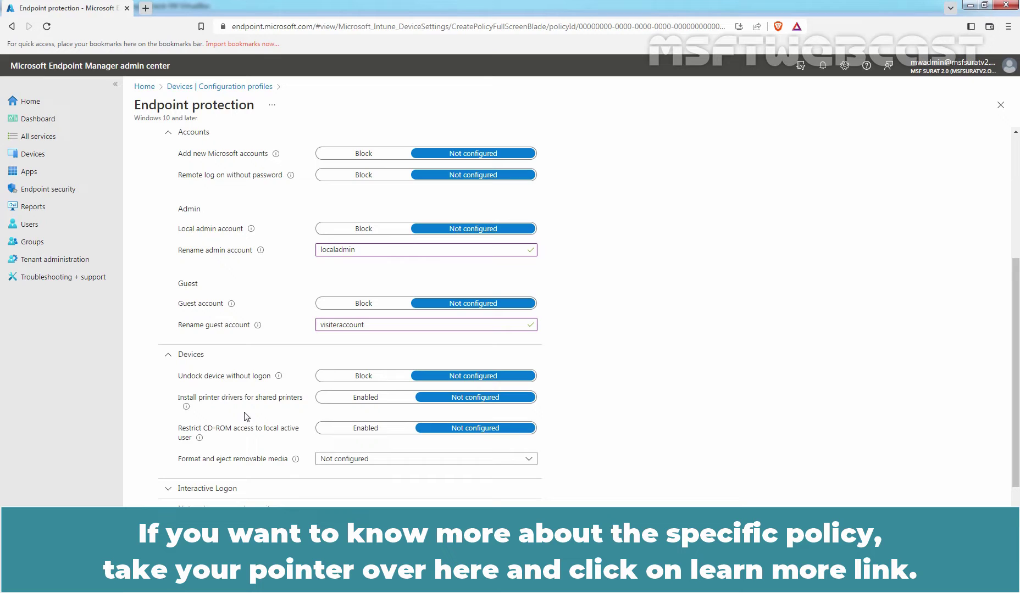
{"action": "mouse_move", "coordinate": [186, 407]}
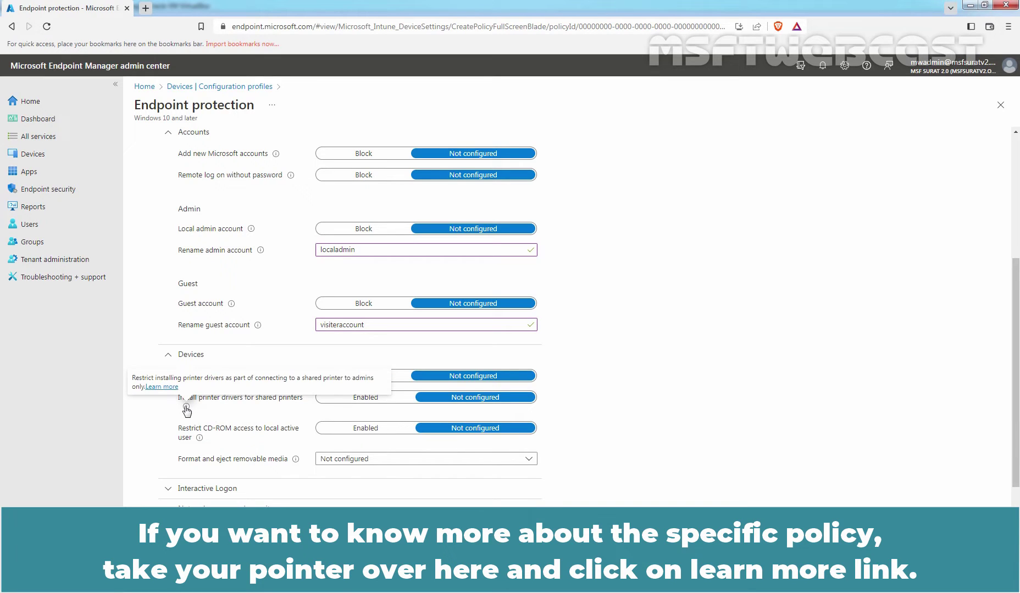
Step: Open the LocalPoliciesSecurityOptions Policy CSP article, read through it, then close it
{"action": "left_click", "coordinate": [163, 388]}
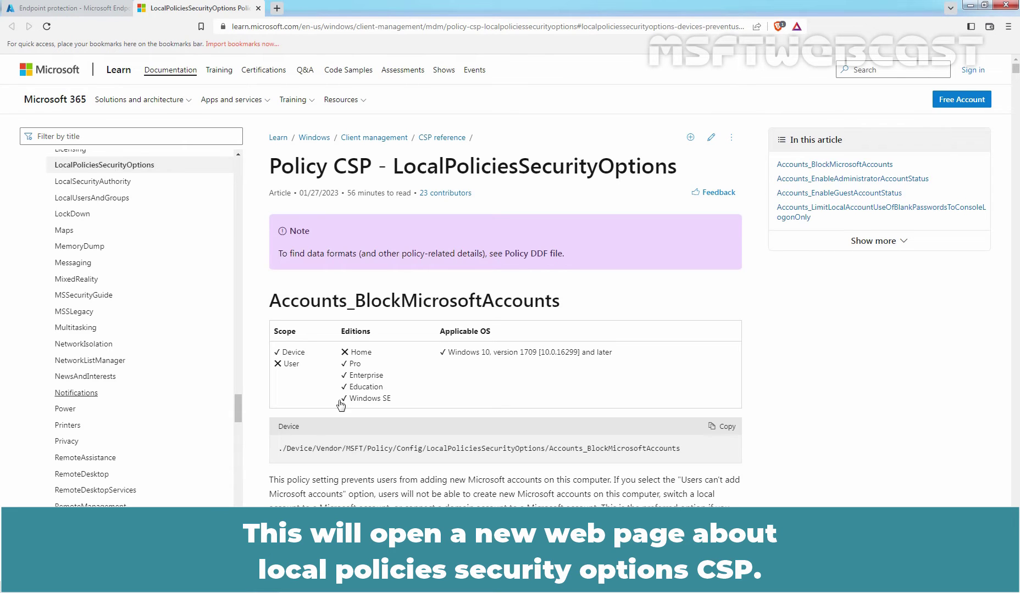
{"action": "scroll", "coordinate": [473, 382], "scroll_direction": "down", "scroll_amount": 14}
{"action": "scroll", "coordinate": [473, 372], "scroll_direction": "down", "scroll_amount": 15}
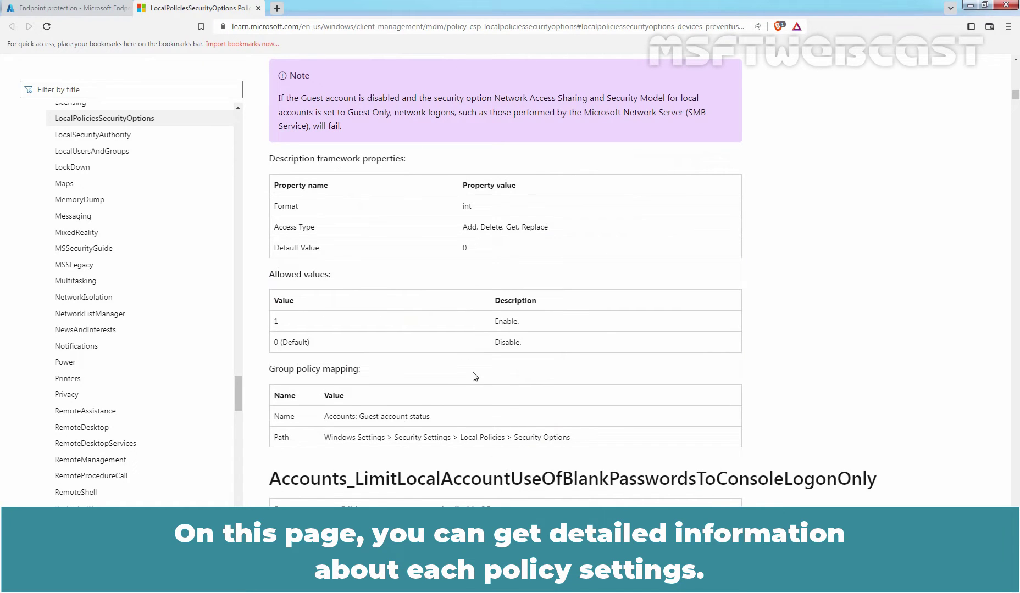
{"action": "left_click", "coordinate": [258, 8]}
Step: Collapse Devices and expand the Interactive Logon settings
{"action": "left_click", "coordinate": [204, 356]}
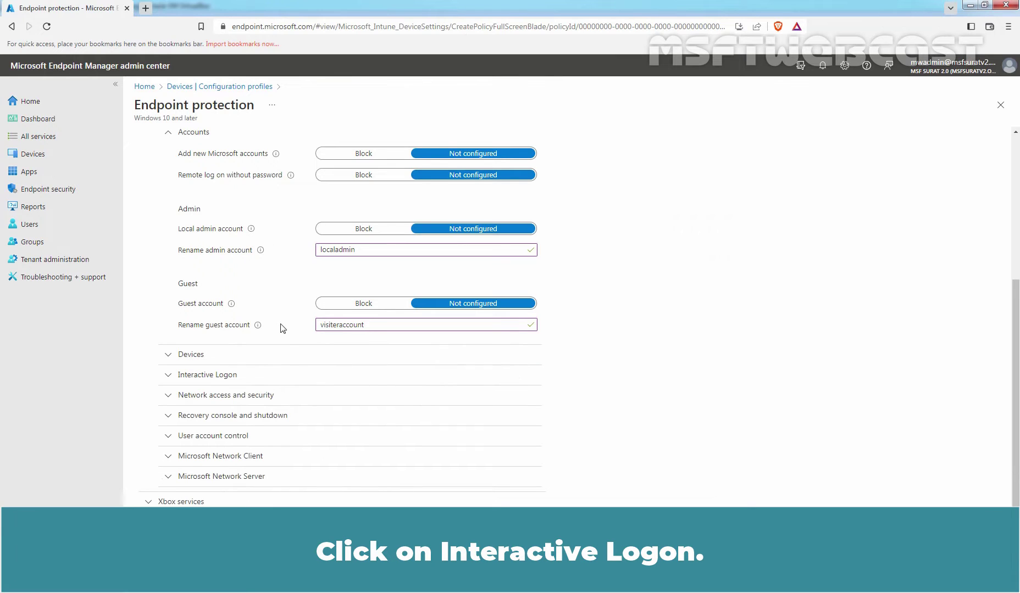
{"action": "left_click", "coordinate": [209, 382]}
{"action": "scroll", "coordinate": [209, 379], "scroll_direction": "down", "scroll_amount": 1}
{"action": "scroll", "coordinate": [209, 382], "scroll_direction": "down", "scroll_amount": 3}
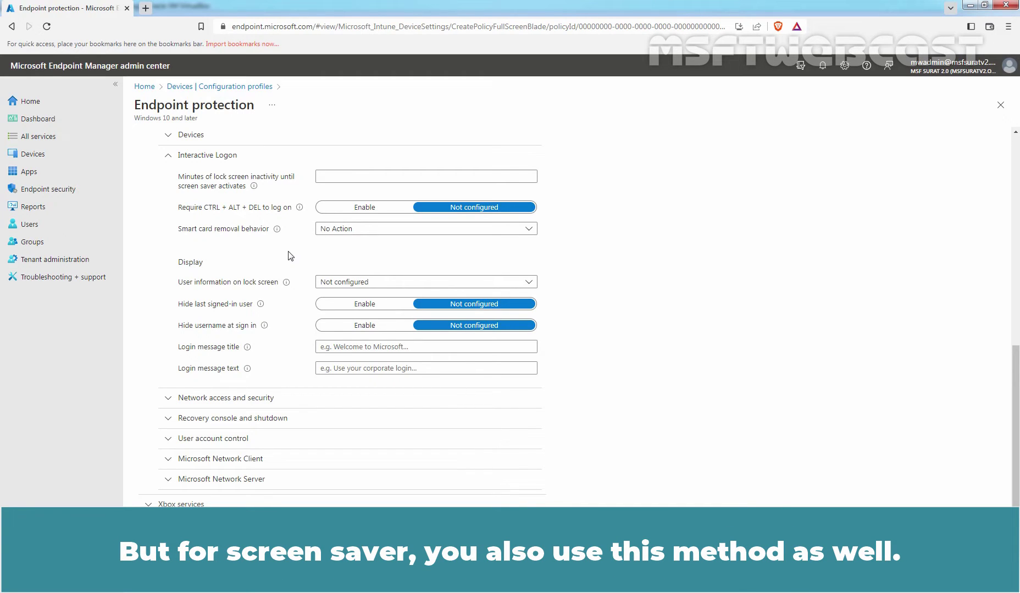
Step: Set lock screen inactivity to 2 minutes and enable Require CTRL + ALT + DEL to log on
{"action": "left_click", "coordinate": [368, 176]}
{"action": "type", "text": "2"}
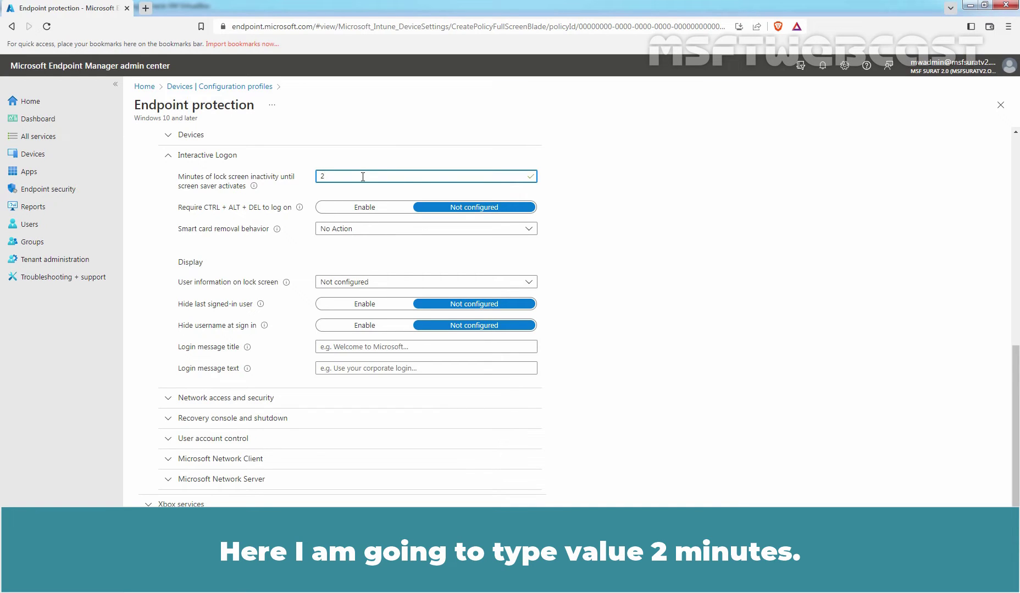
{"action": "left_click", "coordinate": [357, 209]}
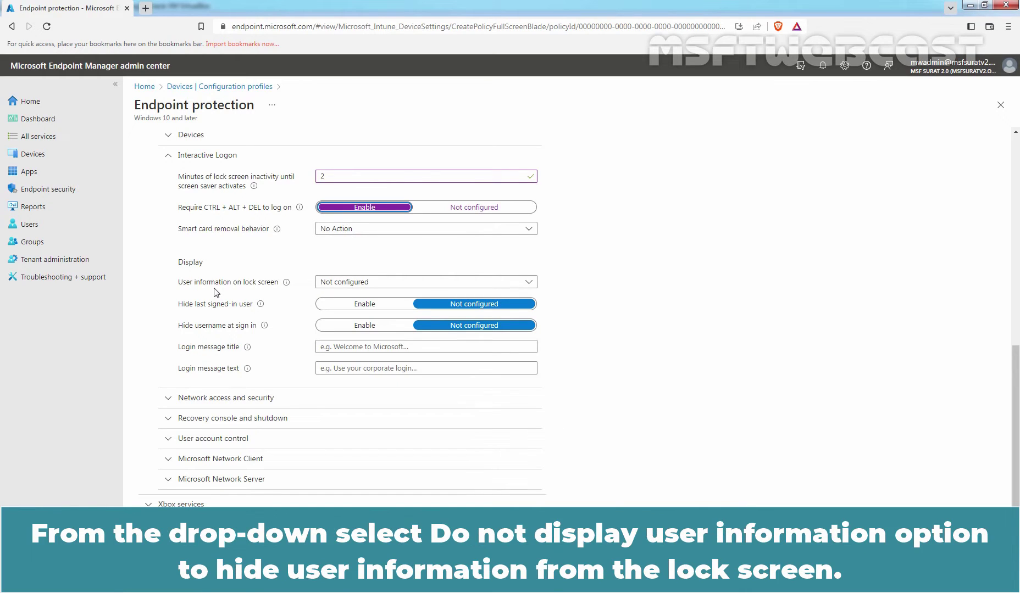
Step: Set lock screen user information to Do not display user information and hide the last signed-in user
{"action": "left_click", "coordinate": [340, 284]}
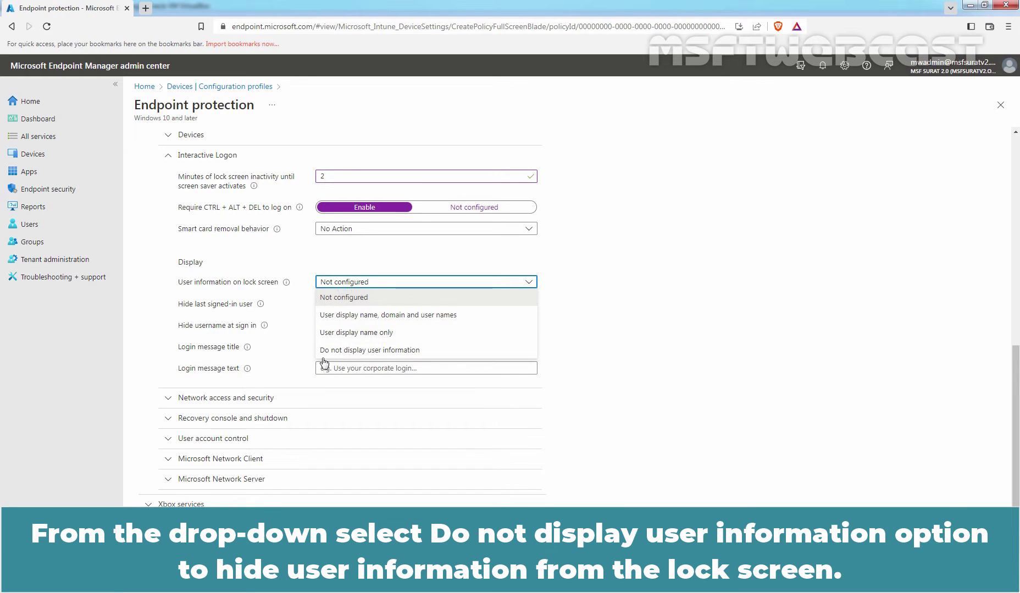
{"action": "left_click", "coordinate": [393, 356]}
{"action": "mouse_move", "coordinate": [291, 290]}
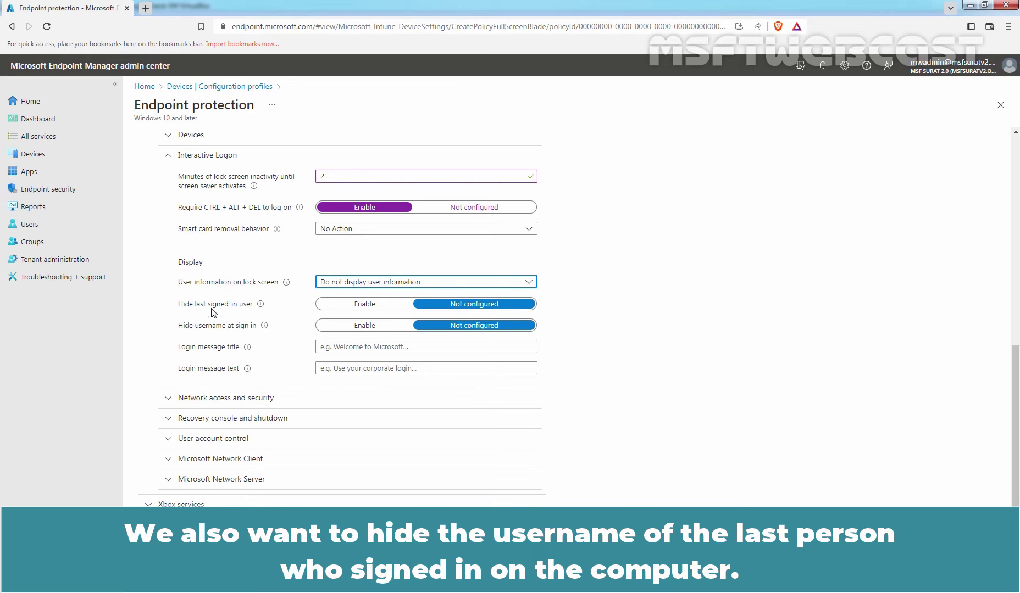
{"action": "left_click", "coordinate": [376, 309]}
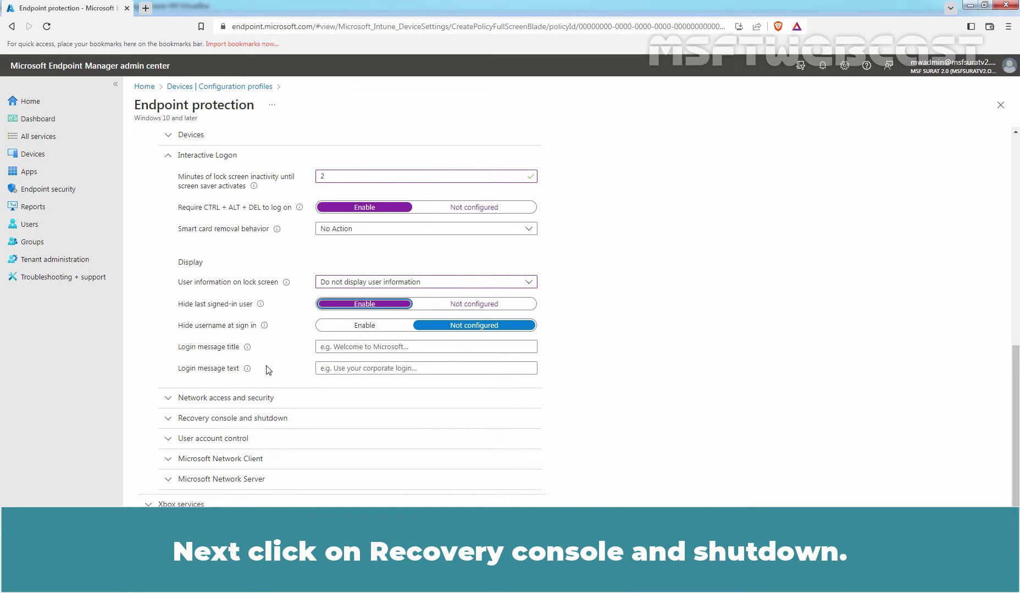
Step: Block Shutdown without logon under Recovery console and shutdown, then continue to Assignments
{"action": "left_click", "coordinate": [242, 421]}
{"action": "scroll", "coordinate": [242, 421], "scroll_direction": "down", "scroll_amount": 2}
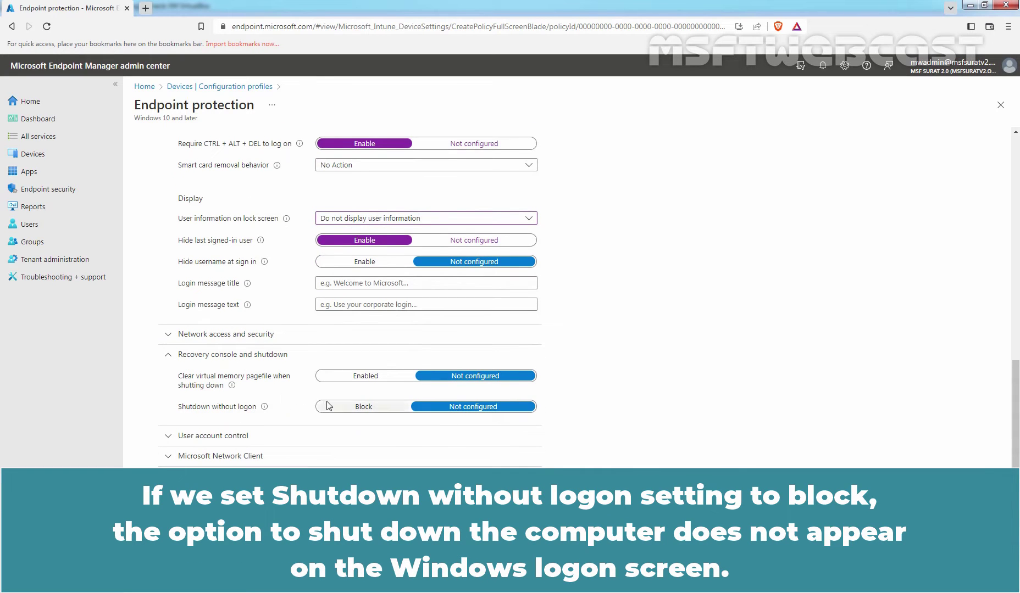
{"action": "left_click", "coordinate": [354, 410]}
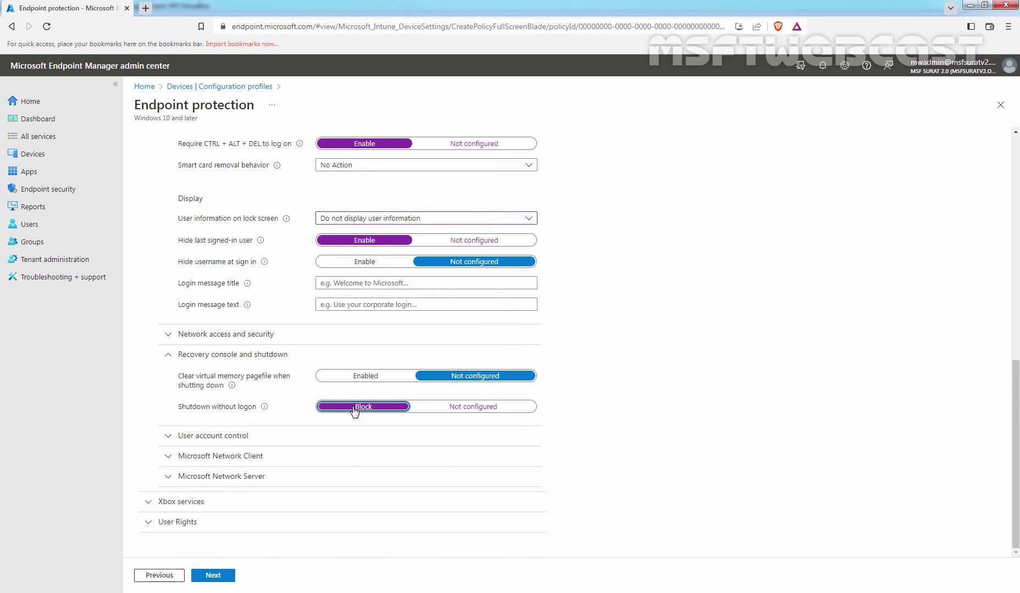
{"action": "left_click", "coordinate": [215, 576]}
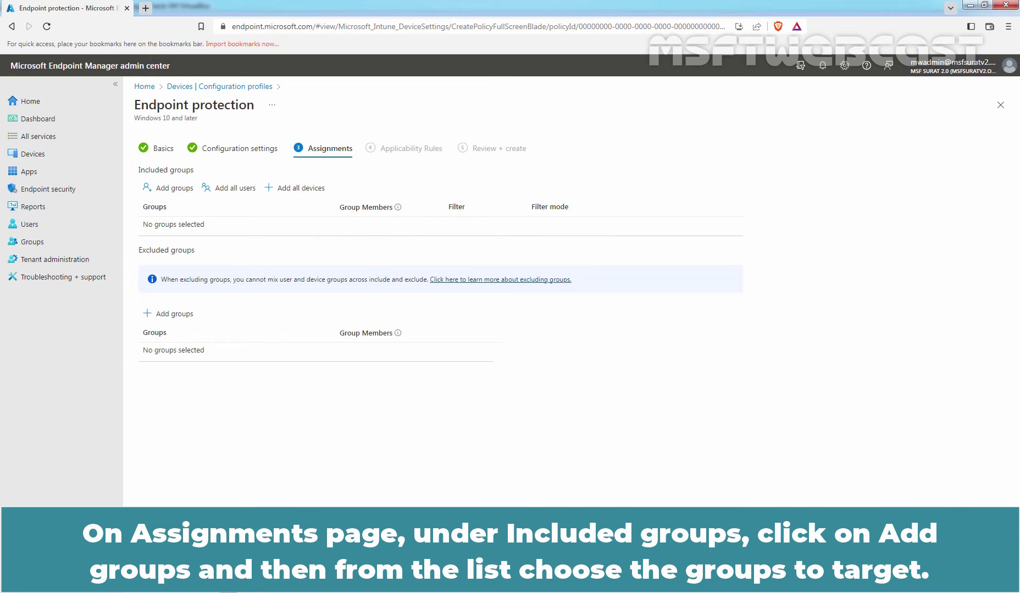
Step: Include the Test_Client02 group in the profile assignment and advance to Applicability Rules
{"action": "left_click", "coordinate": [175, 188]}
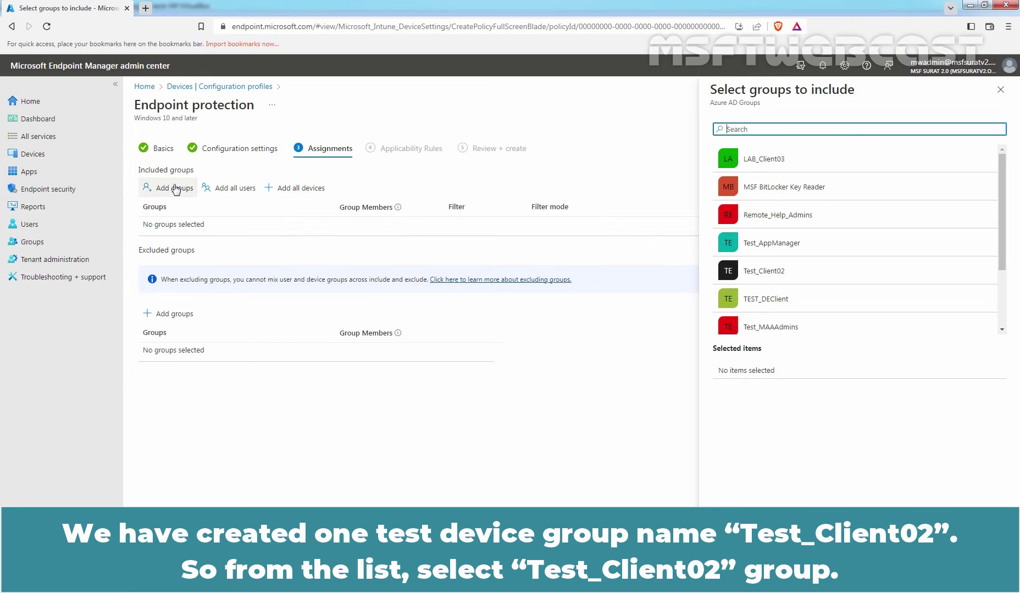
{"action": "left_click", "coordinate": [776, 277]}
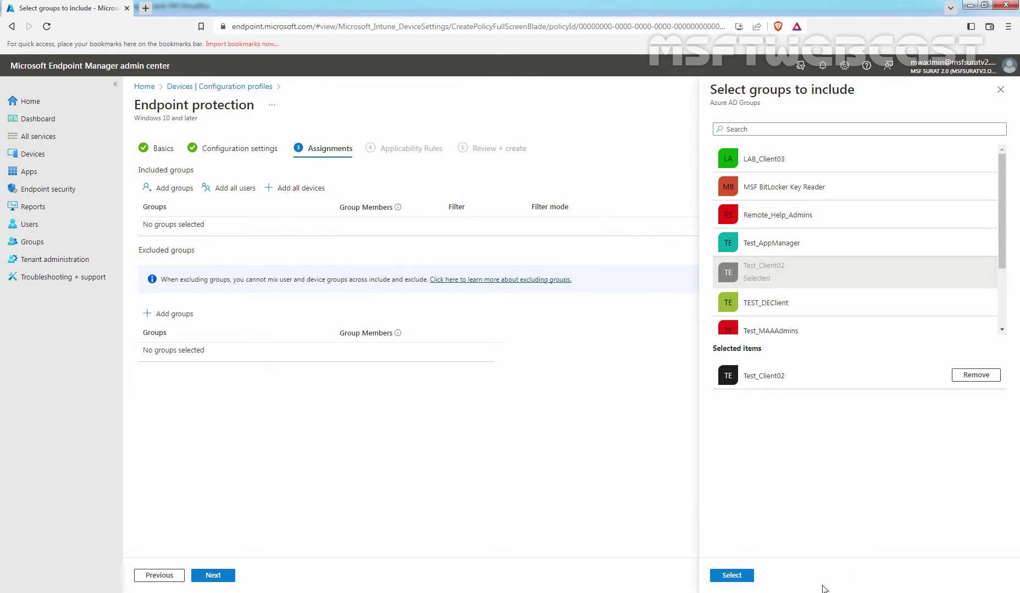
{"action": "left_click", "coordinate": [731, 576]}
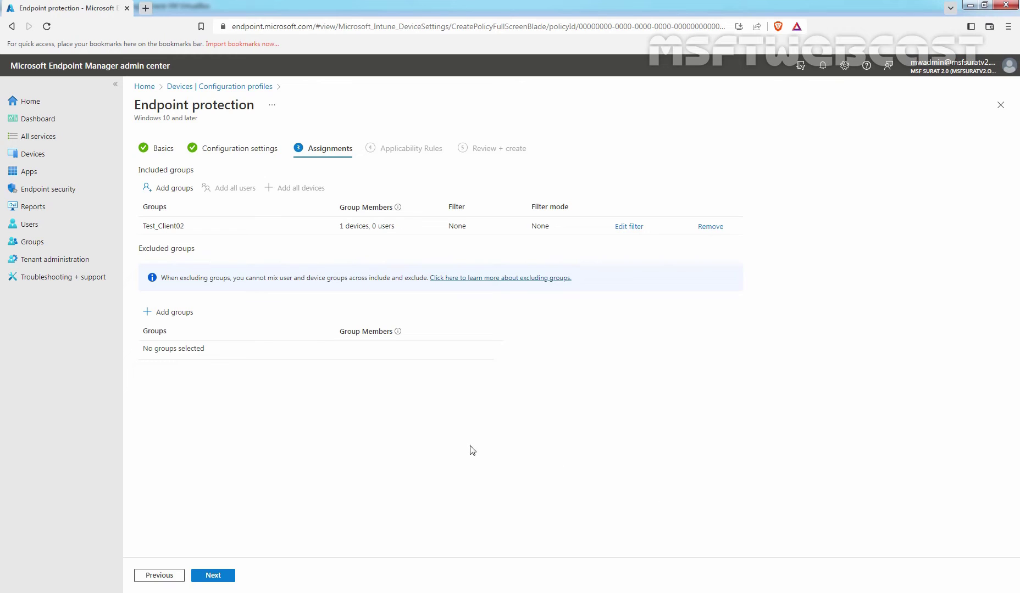
{"action": "left_click", "coordinate": [217, 581]}
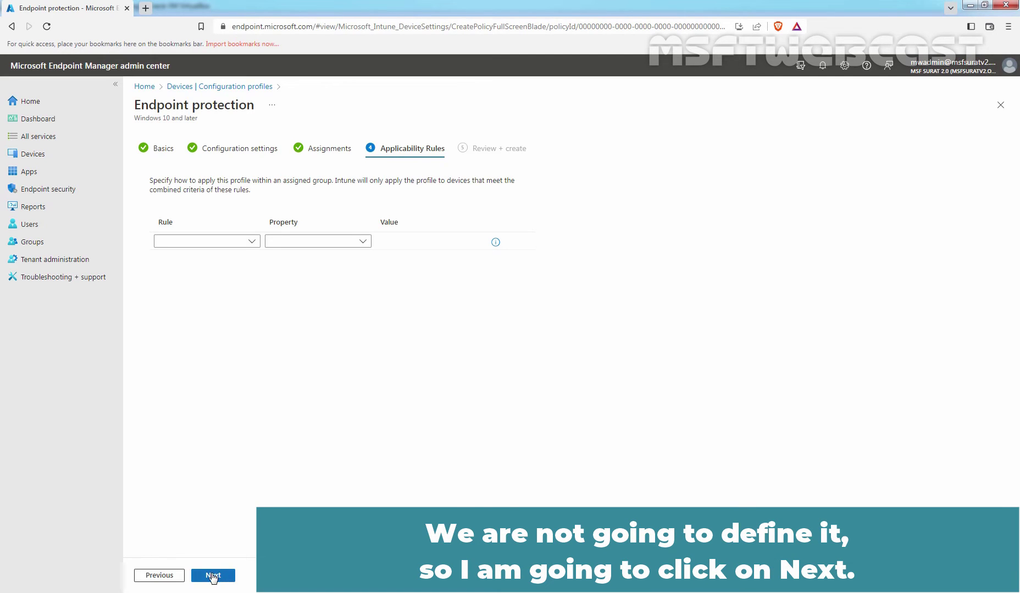
Step: Skip applicability rules, review the summary, and create the Test - Local Device Security Options profile
{"action": "left_click", "coordinate": [213, 577]}
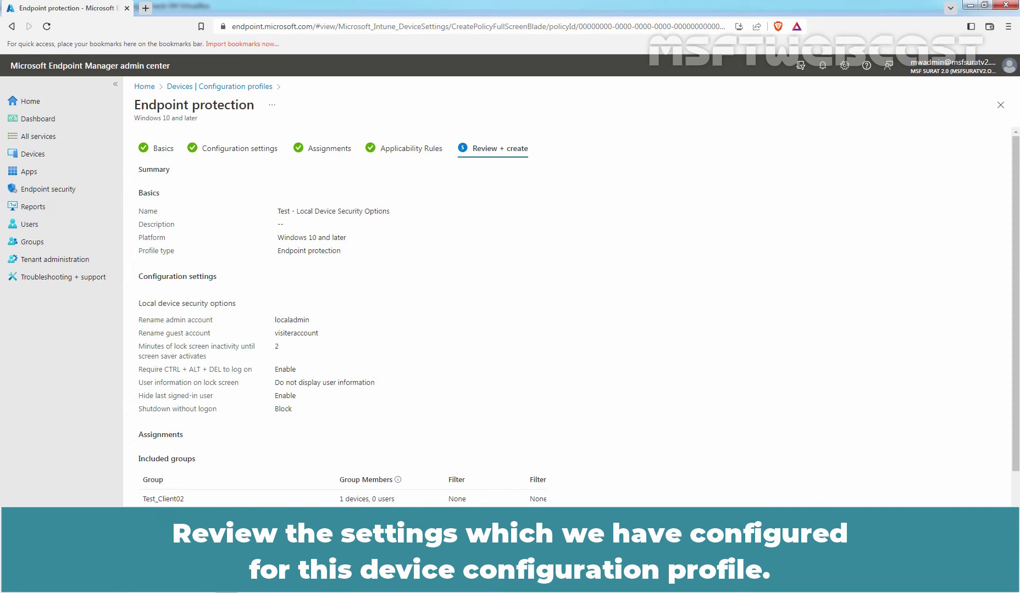
{"action": "left_click", "coordinate": [213, 576]}
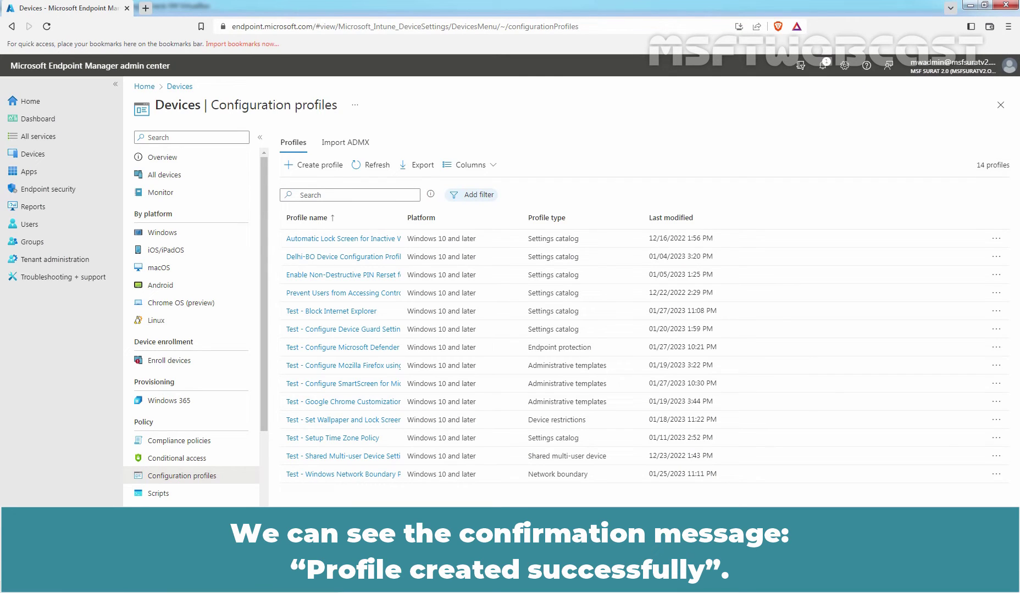
Step: Refresh the Configuration profiles list and widen the Profile name column to read the names
{"action": "left_click", "coordinate": [371, 165]}
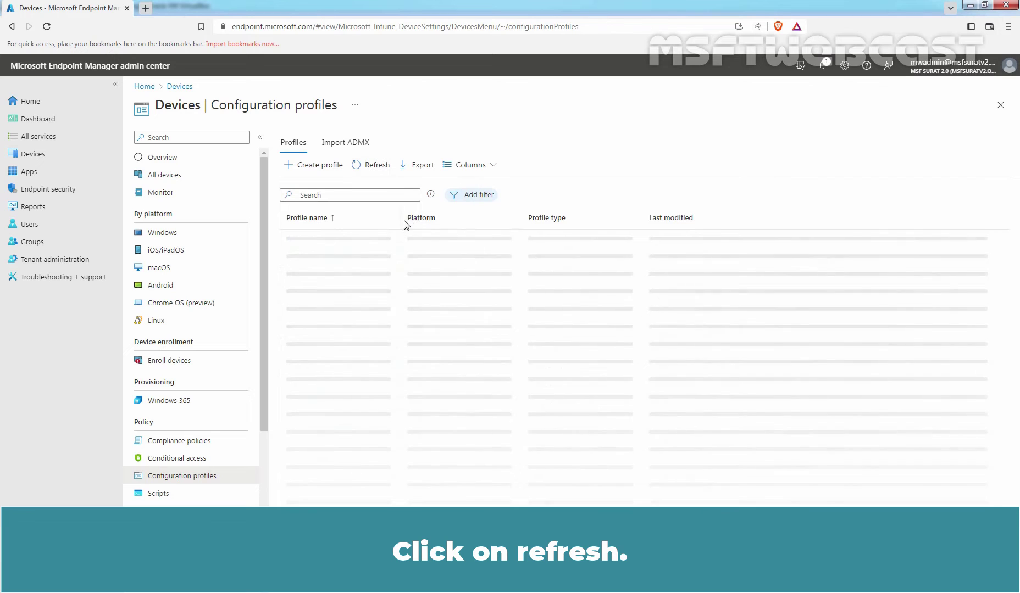
{"action": "left_click_drag", "start_coordinate": [403, 219], "coordinate": [561, 216]}
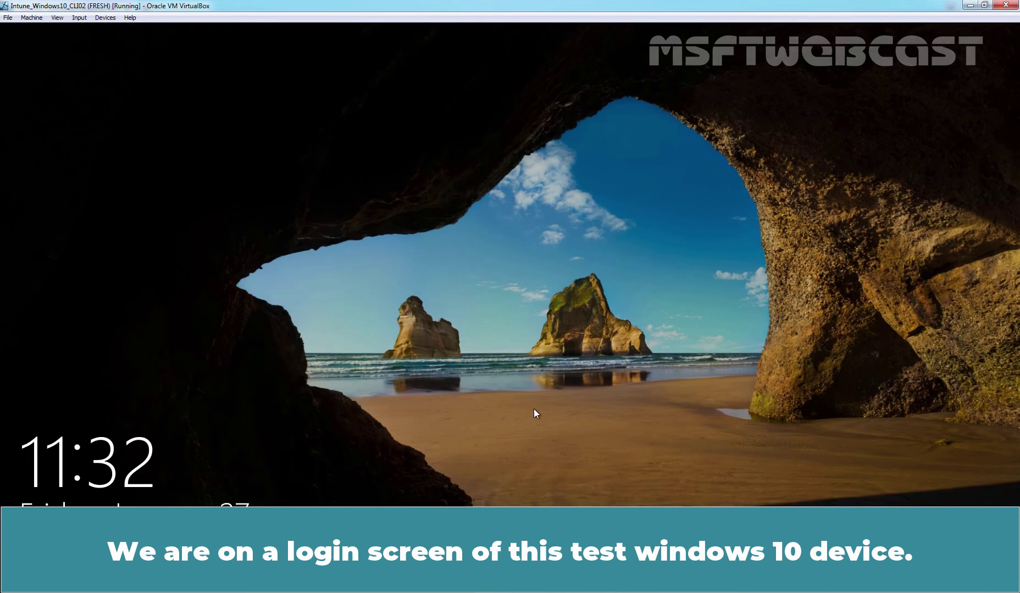
Step: At the VM sign-in screen, confirm shutdown options are still offered, then sign in with the PIN
{"action": "left_click", "coordinate": [534, 410]}
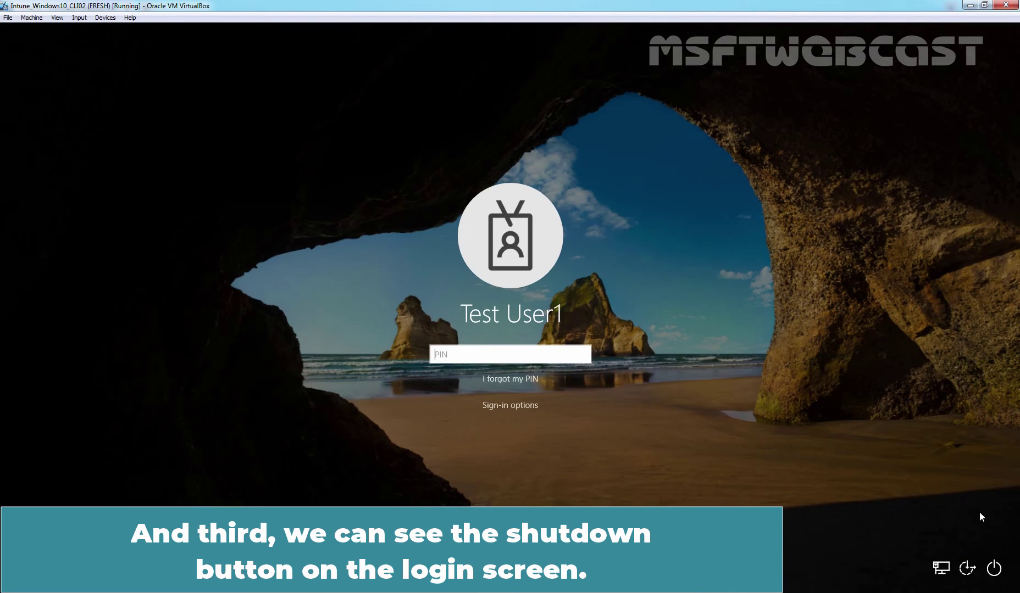
{"action": "left_click", "coordinate": [995, 569]}
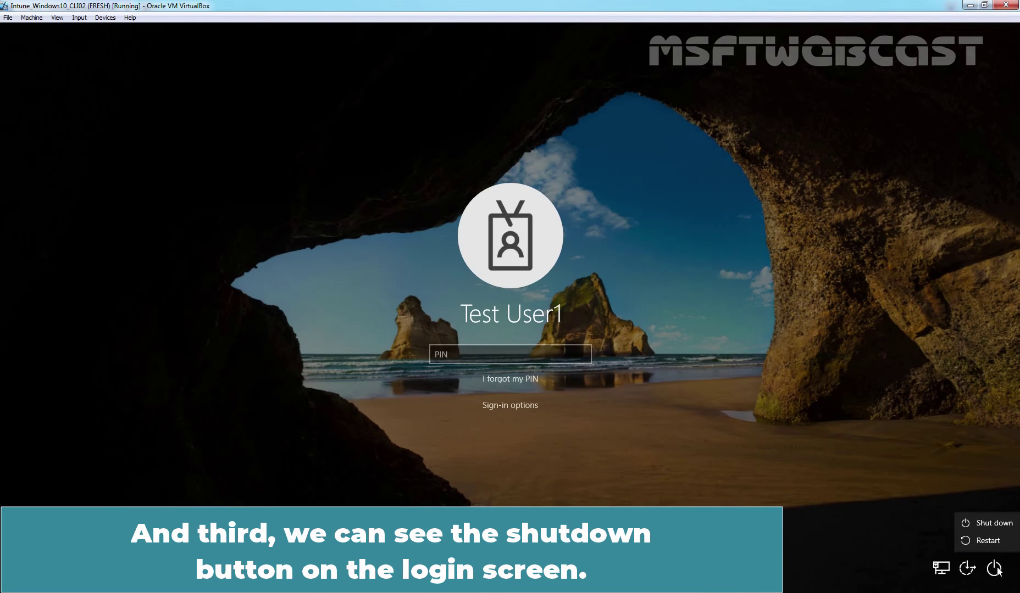
{"action": "left_click", "coordinate": [514, 353]}
{"action": "left_click", "coordinate": [514, 352]}
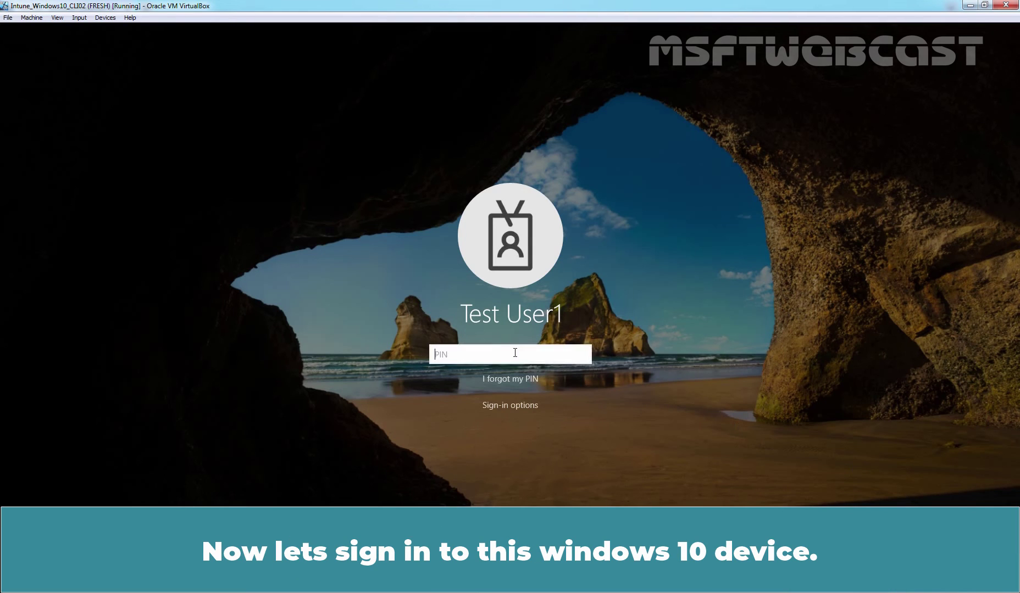
{"action": "type", "text": "1234"}
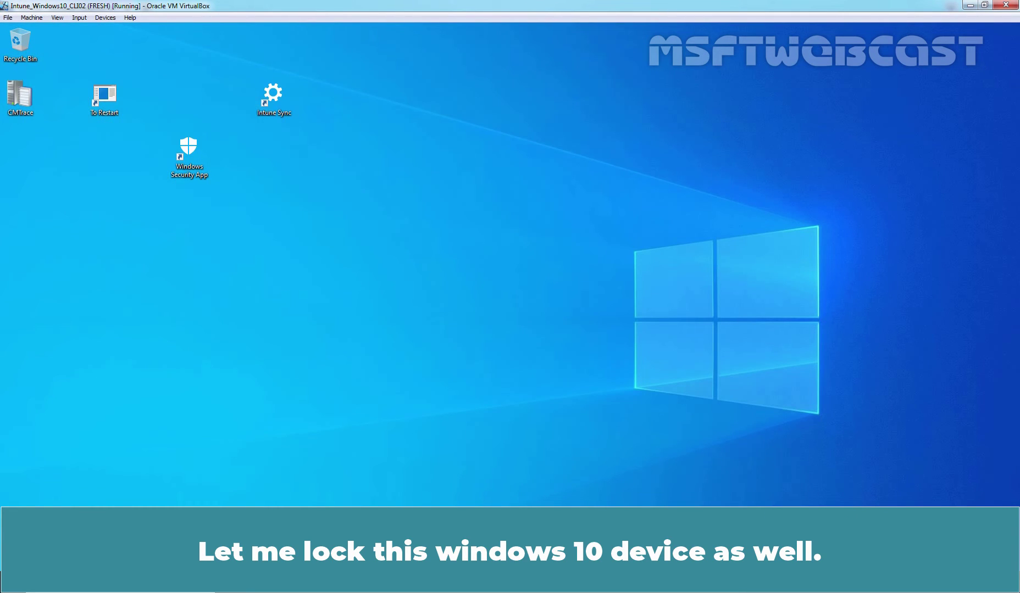
Step: Lock the Windows session from the Start menu account options and sign back in with the PIN
{"action": "key", "text": "super"}
{"action": "left_click", "coordinate": [13, 452]}
{"action": "left_click", "coordinate": [30, 386]}
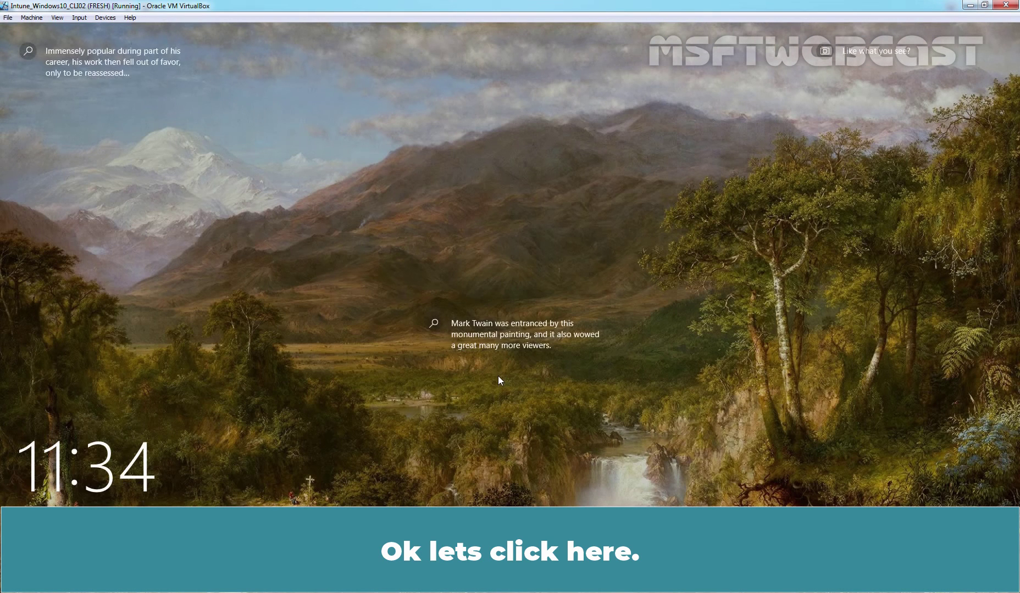
{"action": "left_click", "coordinate": [498, 377]}
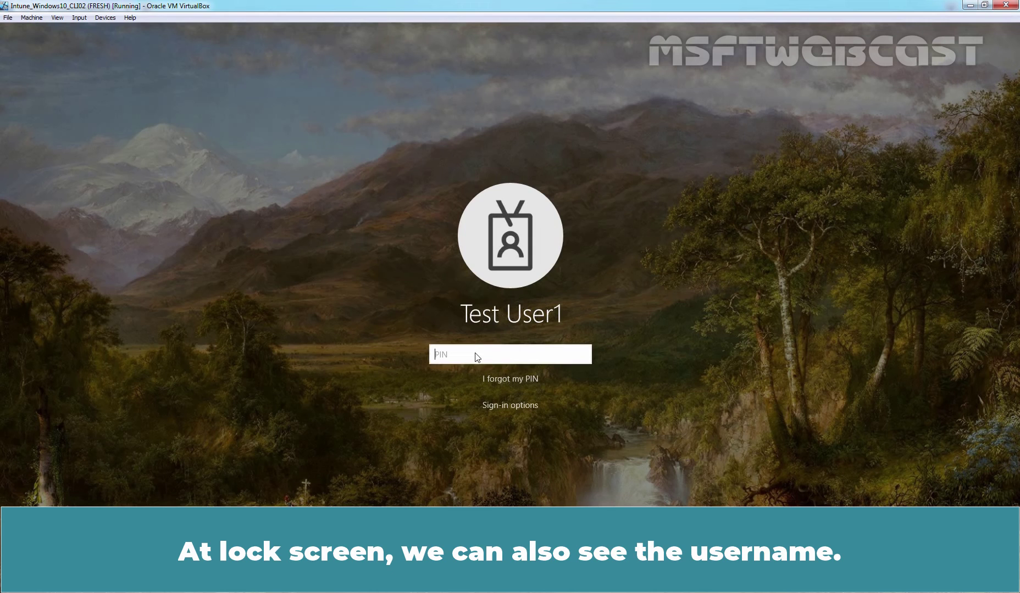
{"action": "type", "text": "12345"}
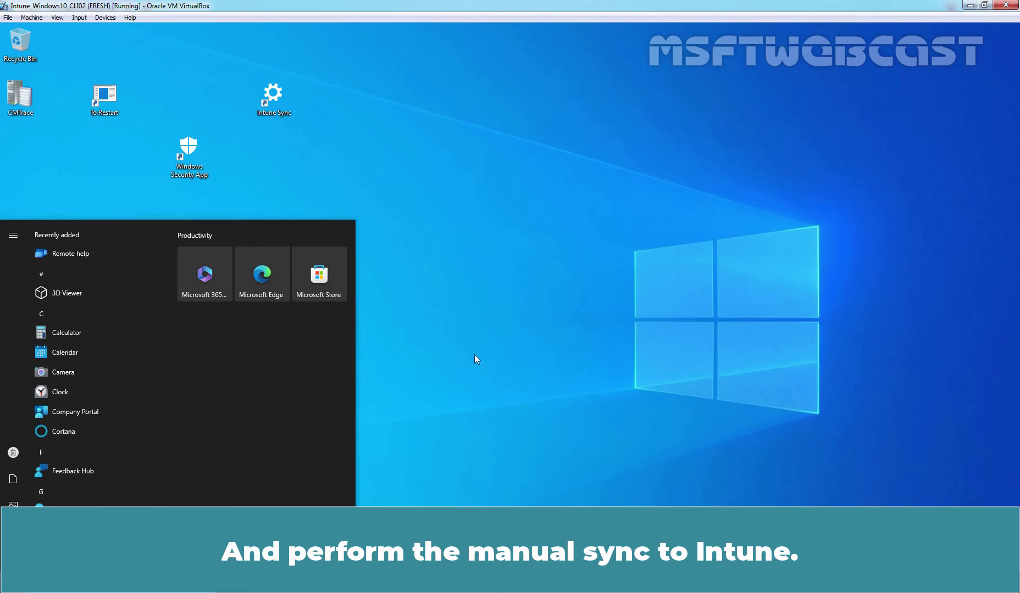
Step: Run a manual Intune sync from the work account's Info page, close Settings, and restart the VM
{"action": "left_click", "coordinate": [568, 199]}
{"action": "double_click", "coordinate": [270, 108]}
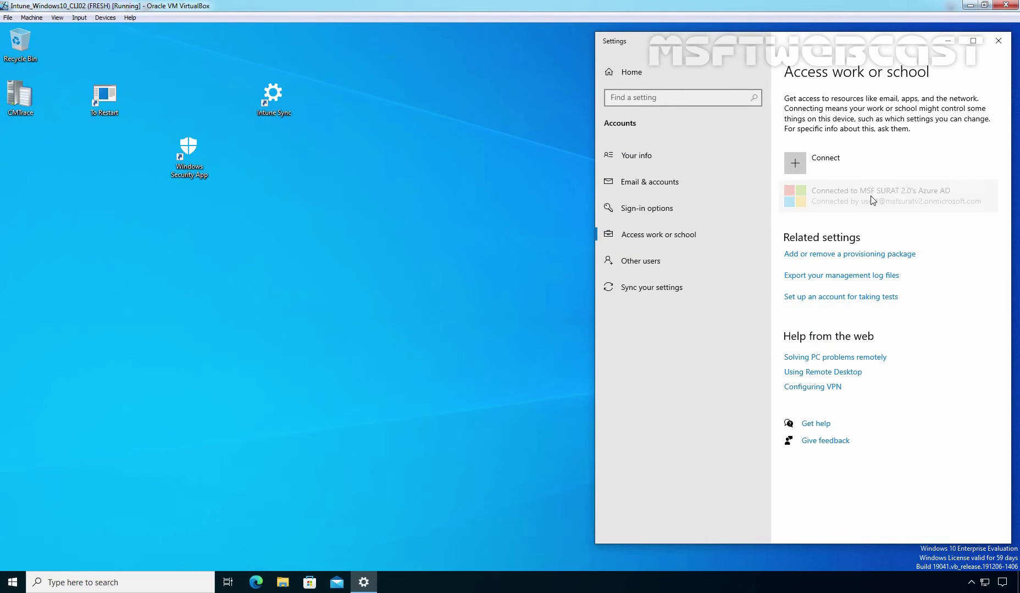
{"action": "left_click", "coordinate": [874, 198]}
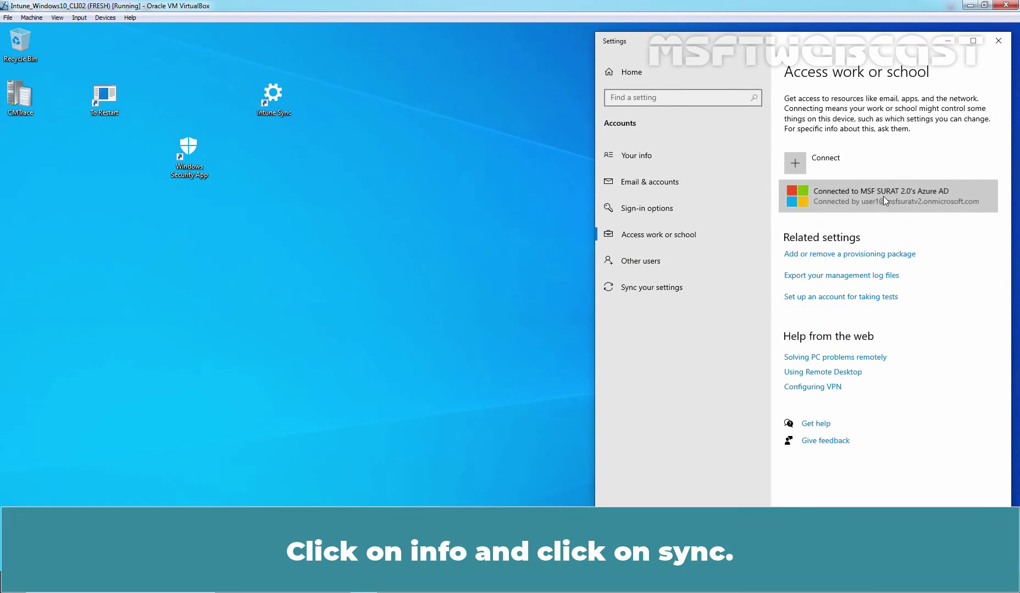
{"action": "left_click", "coordinate": [910, 242]}
{"action": "scroll", "coordinate": [888, 241], "scroll_direction": "down", "scroll_amount": 3}
{"action": "left_click", "coordinate": [632, 407]}
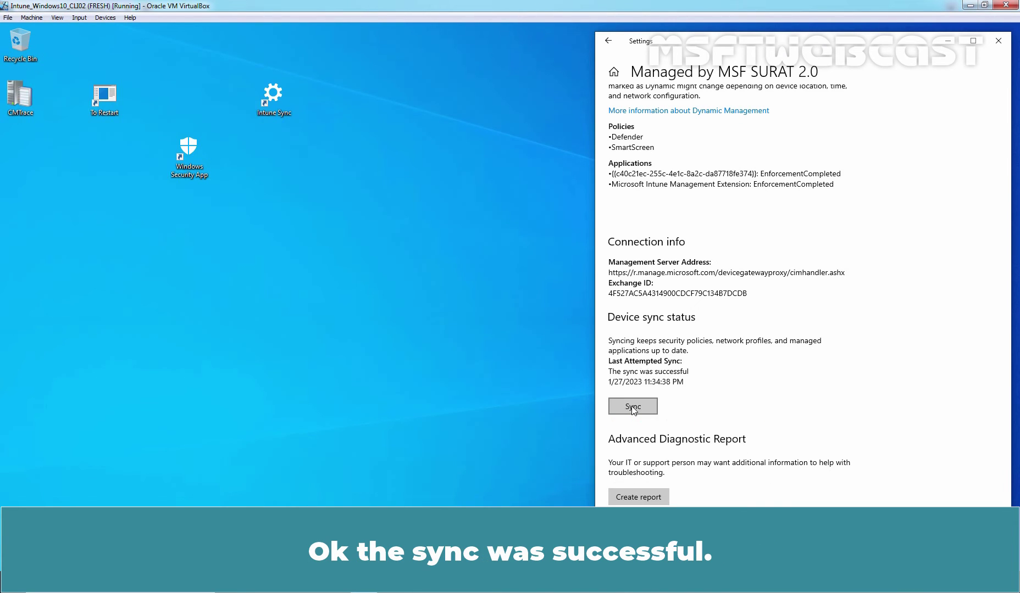
{"action": "left_click", "coordinate": [998, 41]}
{"action": "double_click", "coordinate": [104, 98]}
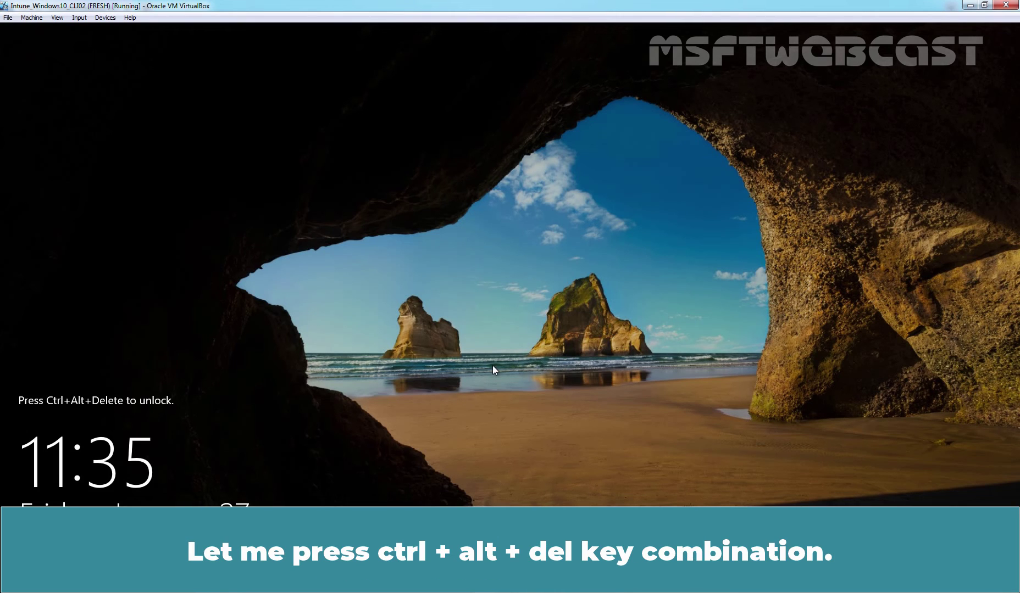
Step: Via Ctrl+Alt+Del, sign in as Other user with the work account's e-mail and password
{"action": "key", "text": "ctrl+alt+Delete"}
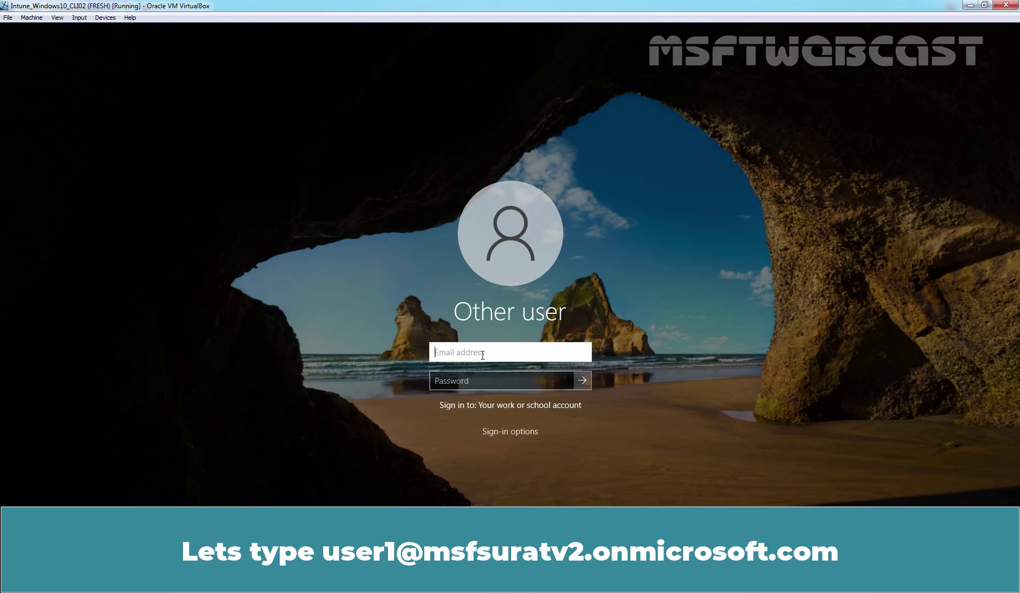
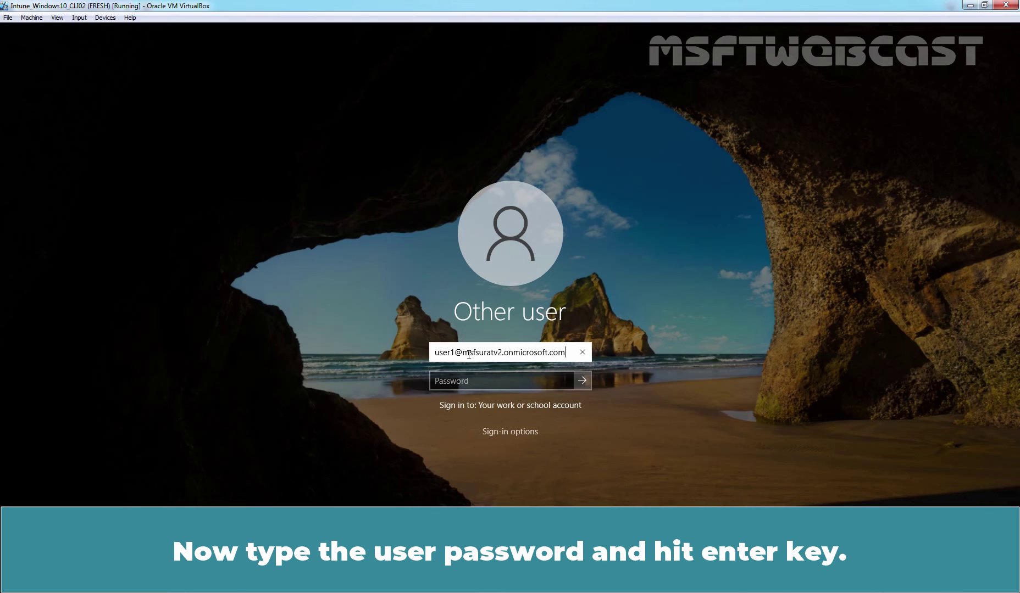
{"action": "key", "text": "Tab"}
{"action": "type", "text": "•••••••••••"}
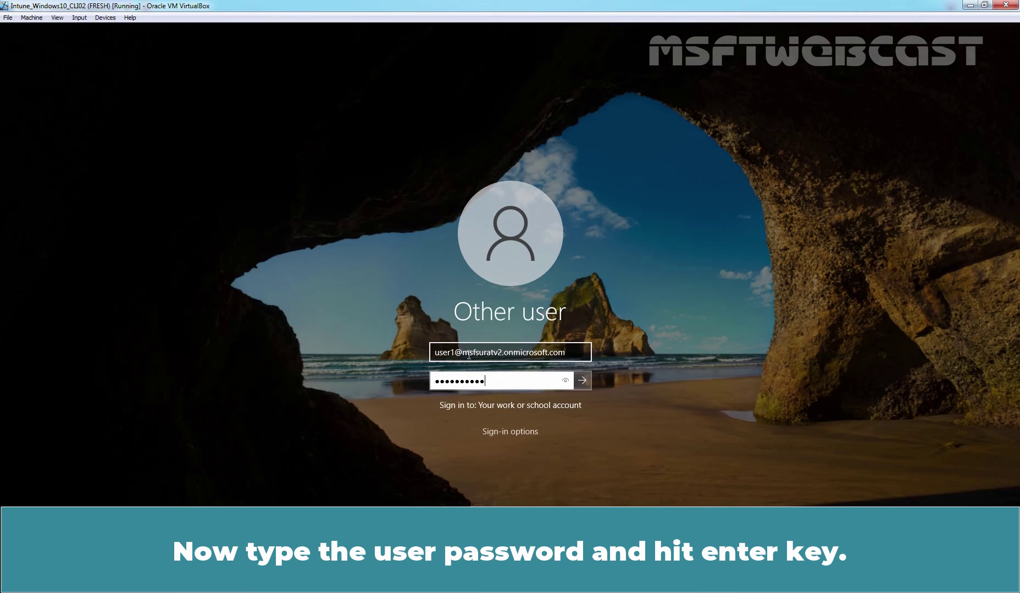
{"action": "key", "text": "Return"}
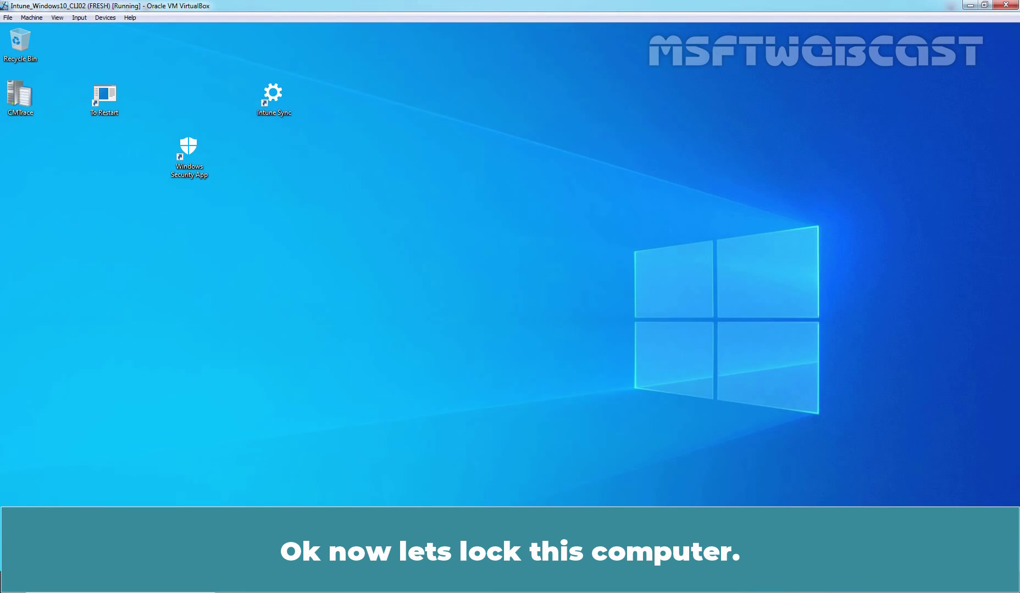
Step: Lock the VM from the Start menu account options, then unlock it with the work account credentials
{"action": "left_click", "coordinate": [1, 574]}
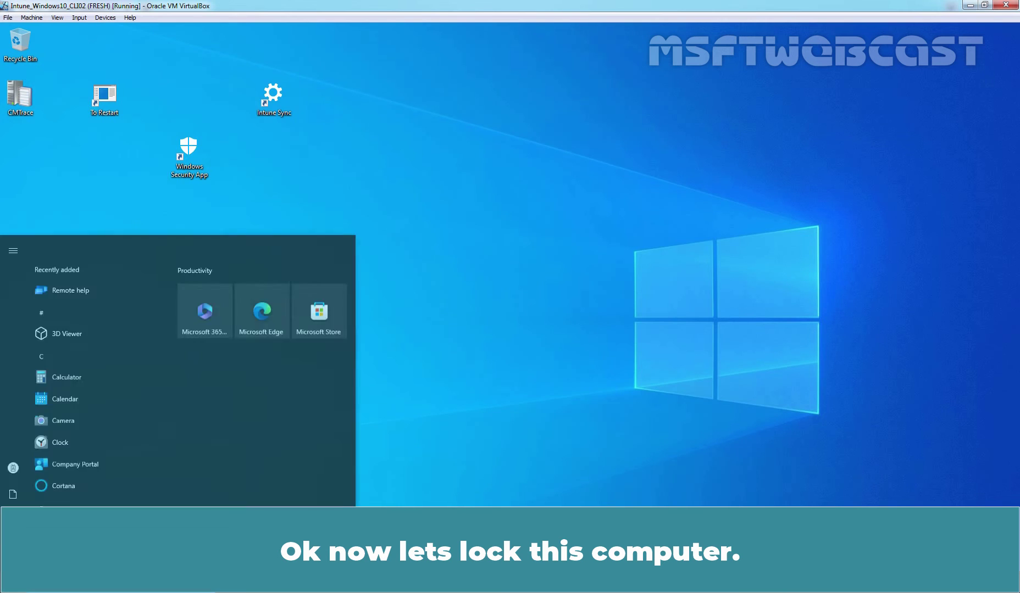
{"action": "left_click", "coordinate": [10, 454]}
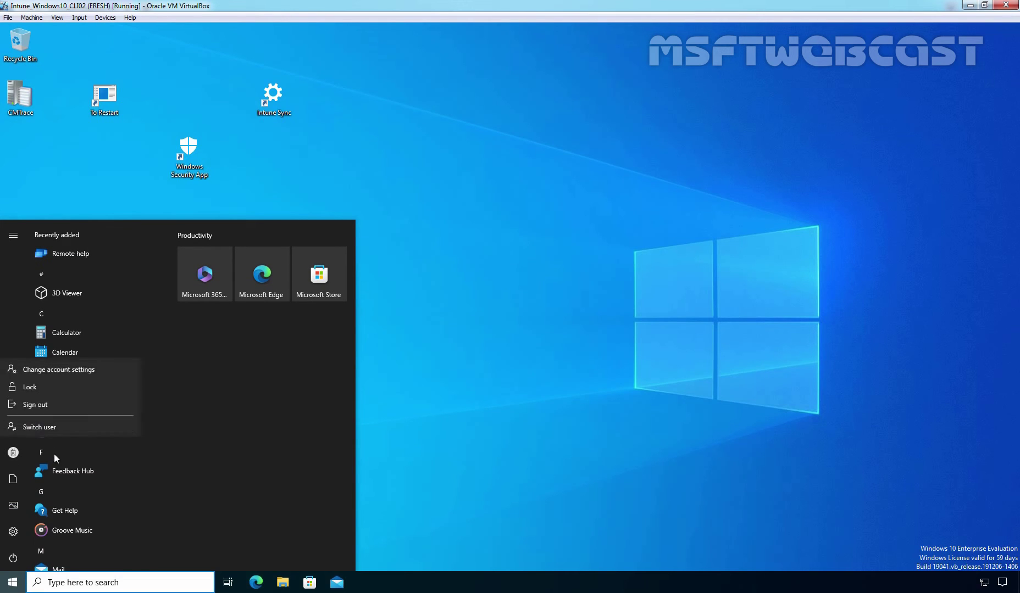
{"action": "left_click", "coordinate": [36, 387]}
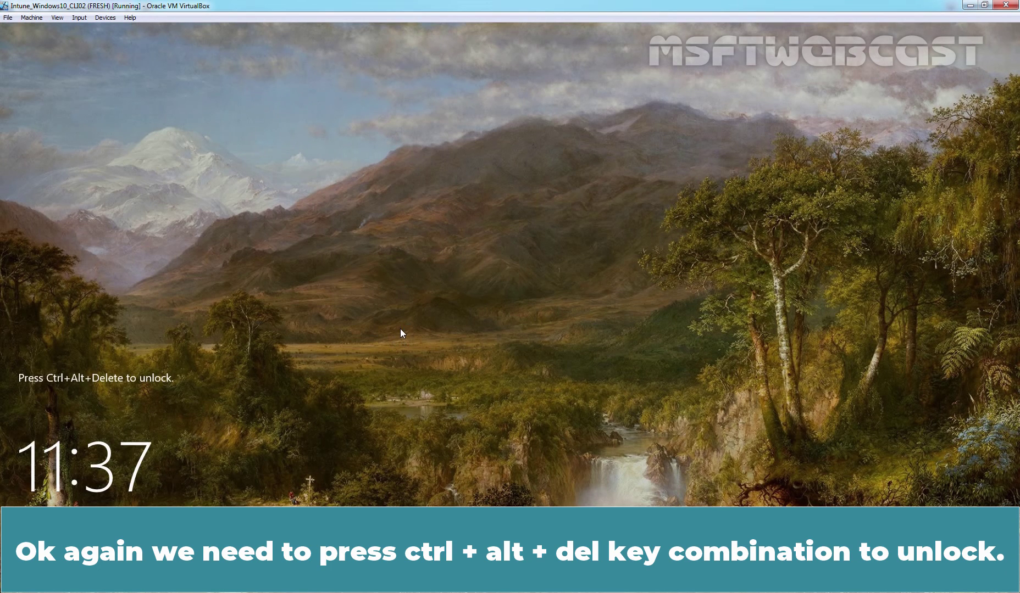
{"action": "key", "text": "ctrl+alt+Delete"}
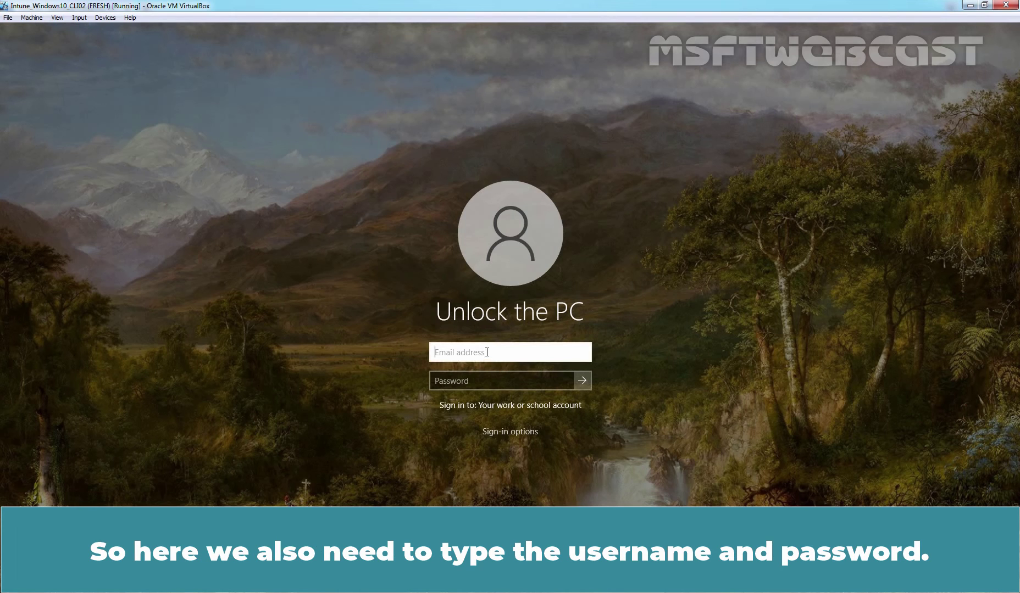
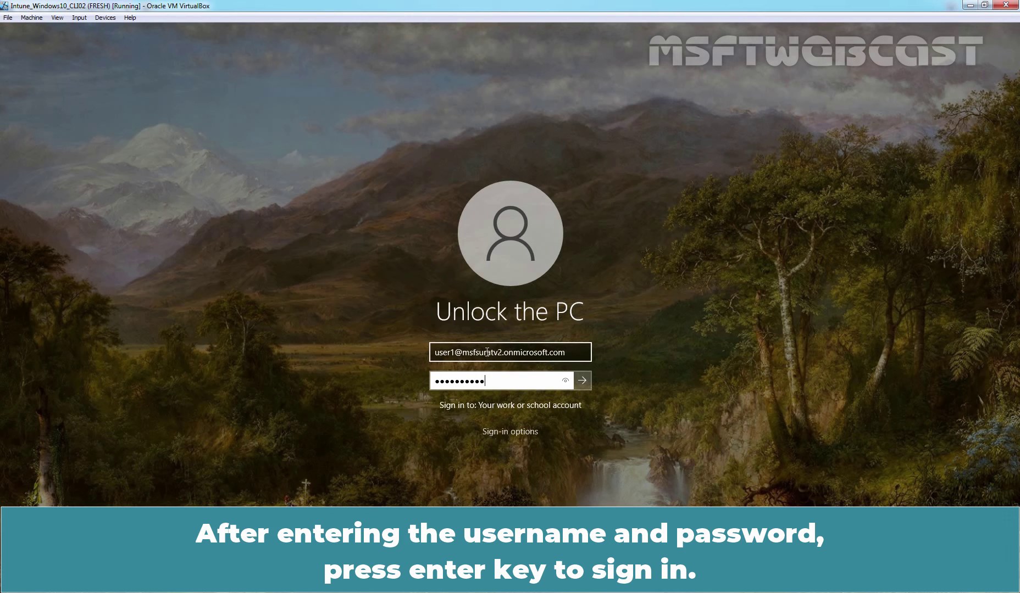
{"action": "key", "text": "Return"}
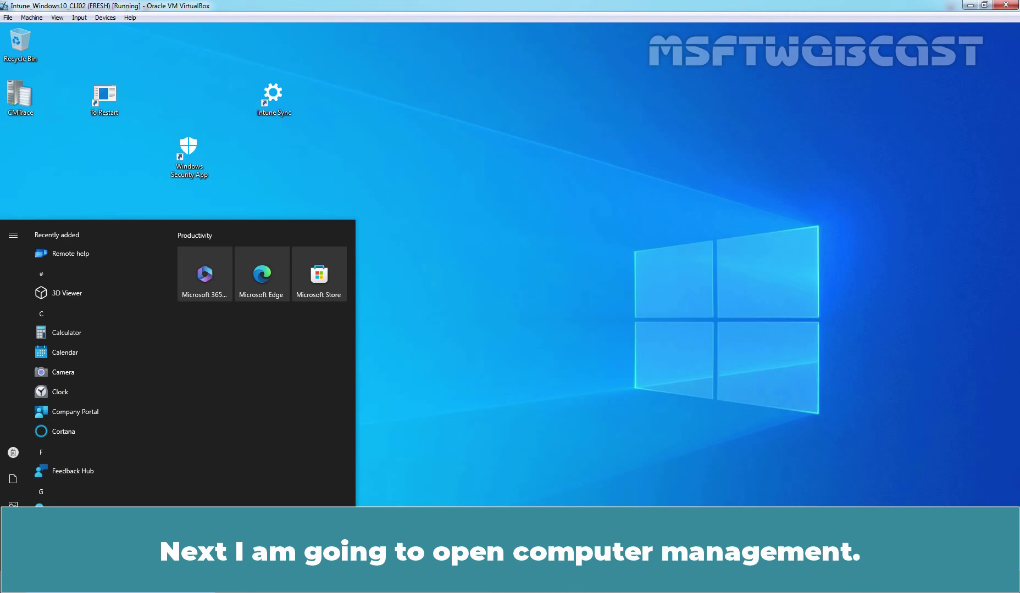
{"action": "left_click", "coordinate": [705, 348]}
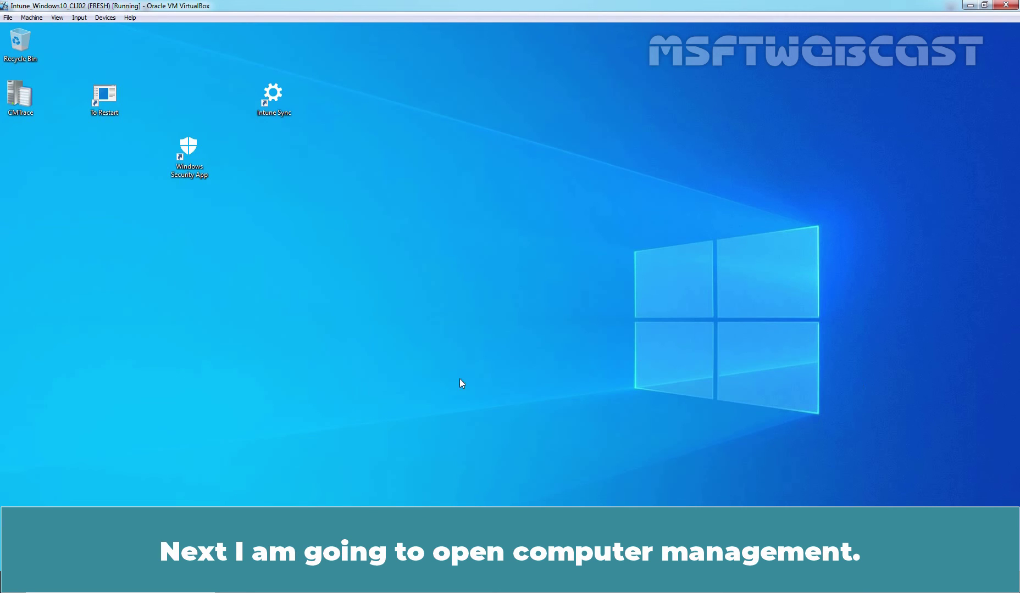
{"action": "key", "text": "super+x"}
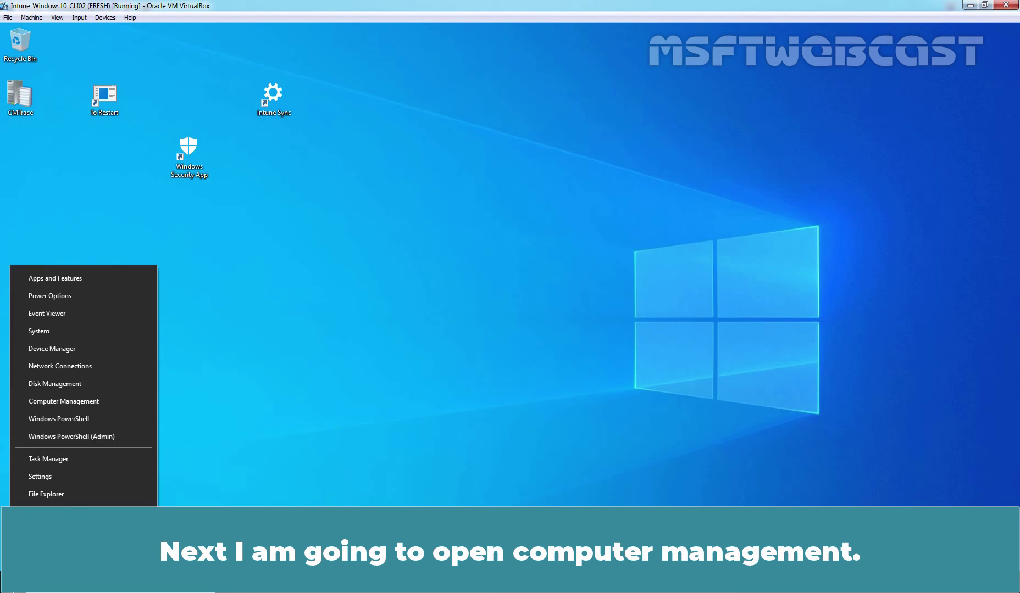
{"action": "left_click", "coordinate": [73, 398]}
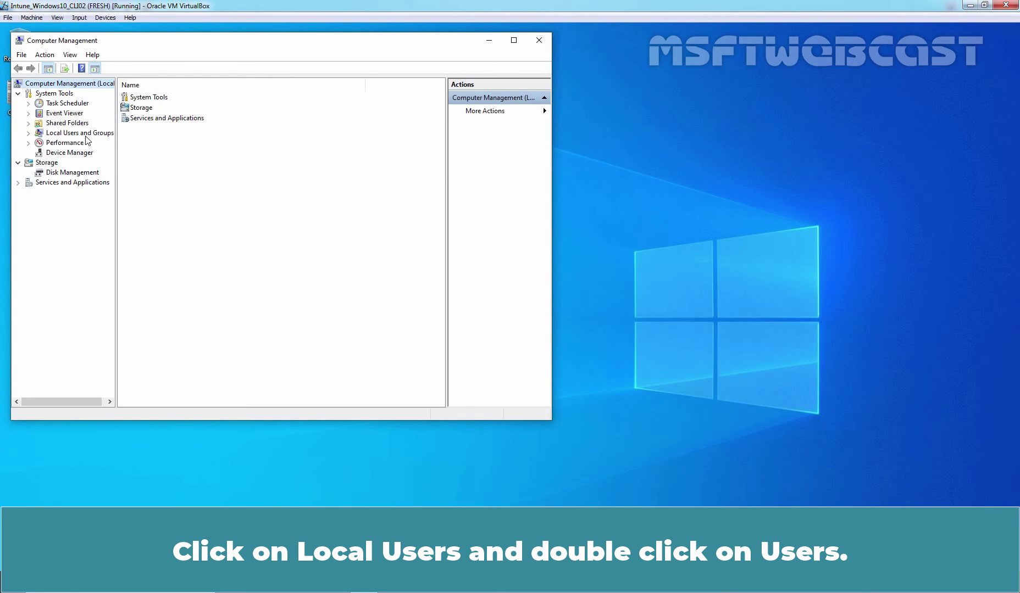
{"action": "left_click", "coordinate": [85, 134]}
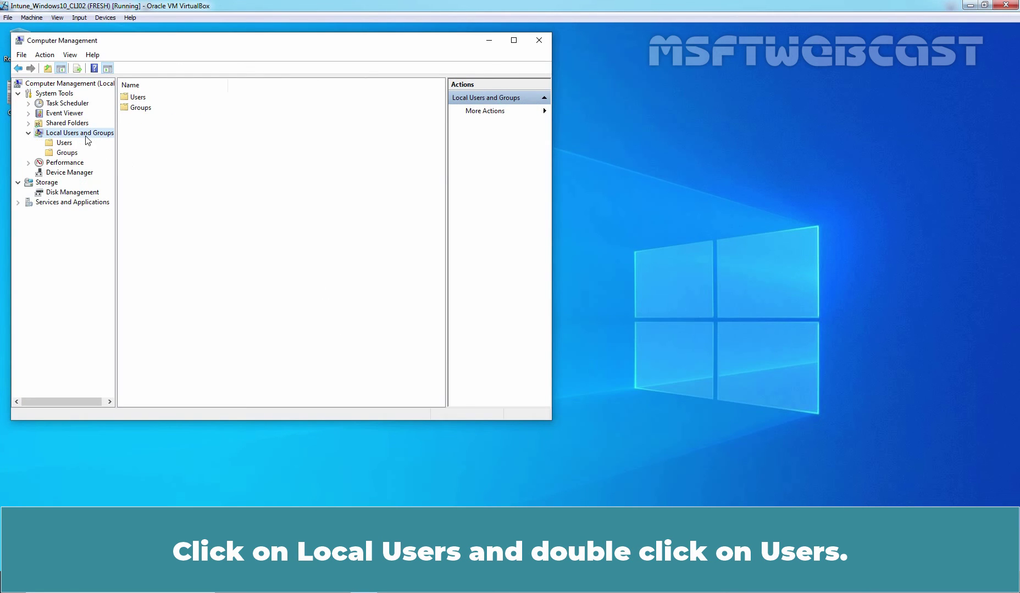
{"action": "double_click", "coordinate": [65, 145]}
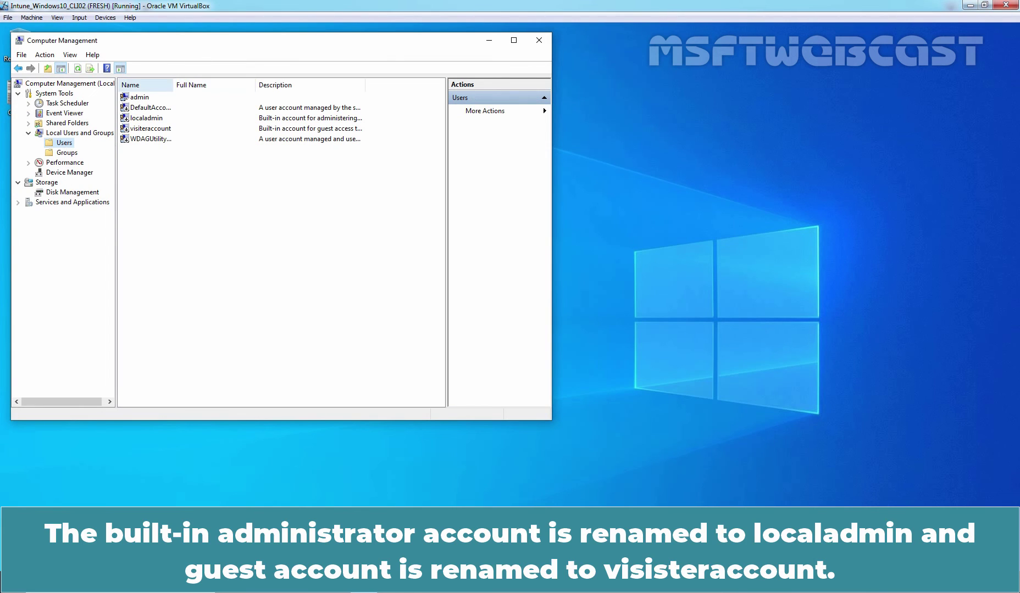
{"action": "left_click_drag", "start_coordinate": [172, 86], "coordinate": [243, 86]}
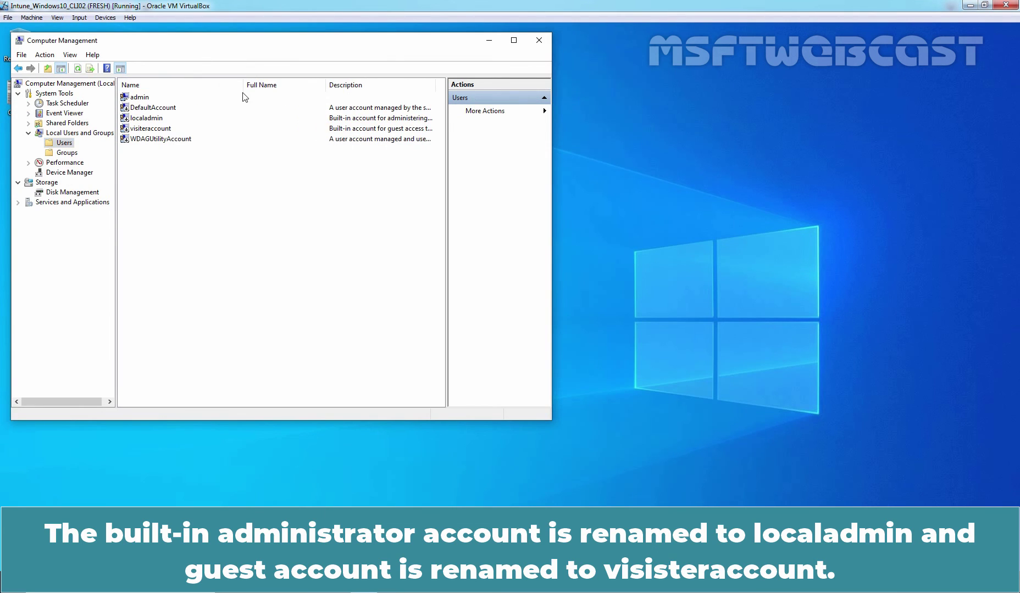
{"action": "left_click", "coordinate": [146, 121]}
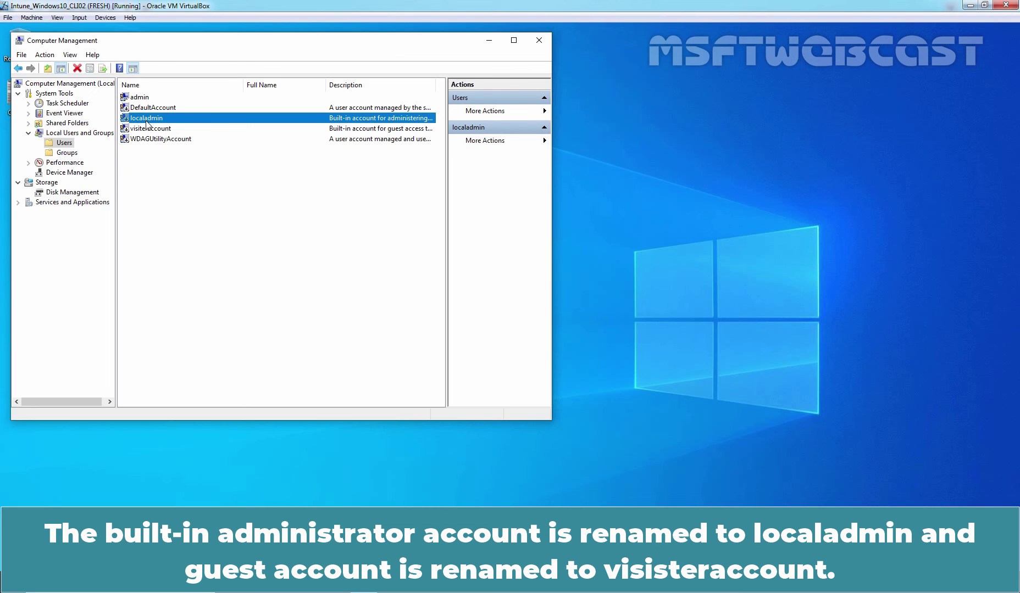
{"action": "left_click", "coordinate": [149, 129]}
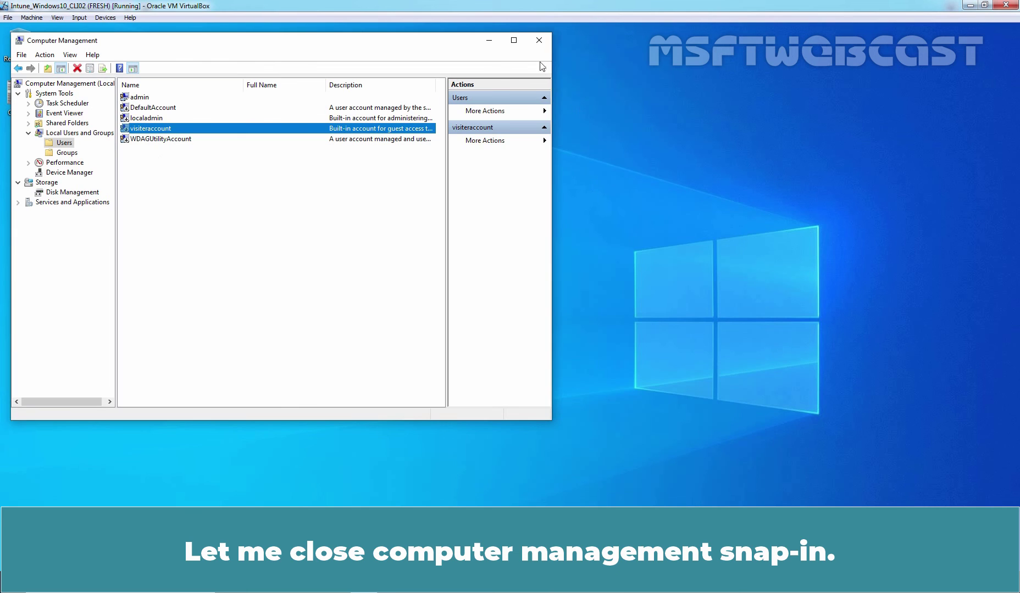
Step: Close Computer Management and check the screen saver settings show a 2-minute wait
{"action": "left_click", "coordinate": [539, 40]}
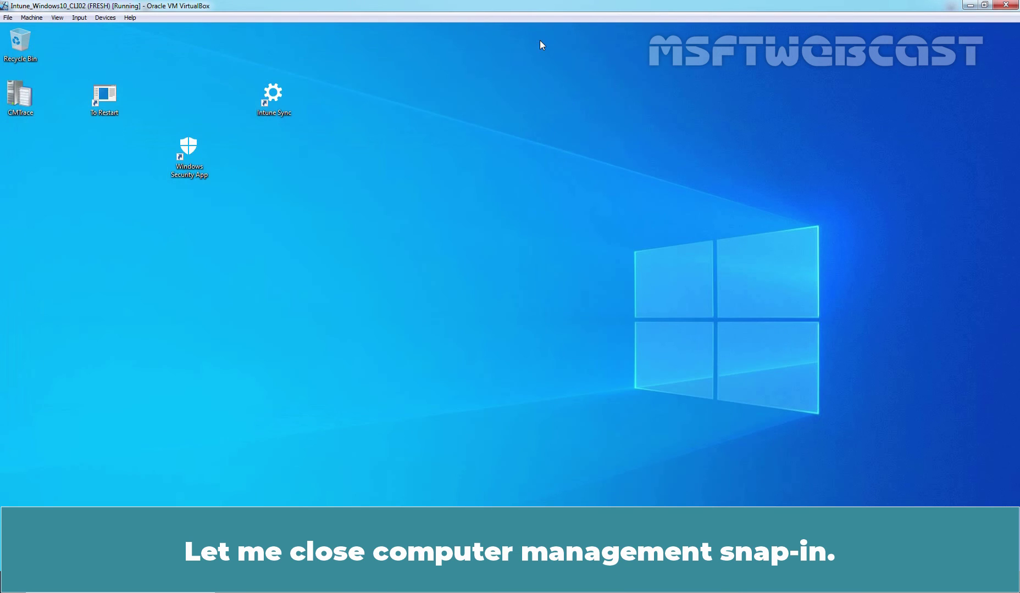
{"action": "left_click", "coordinate": [137, 582]}
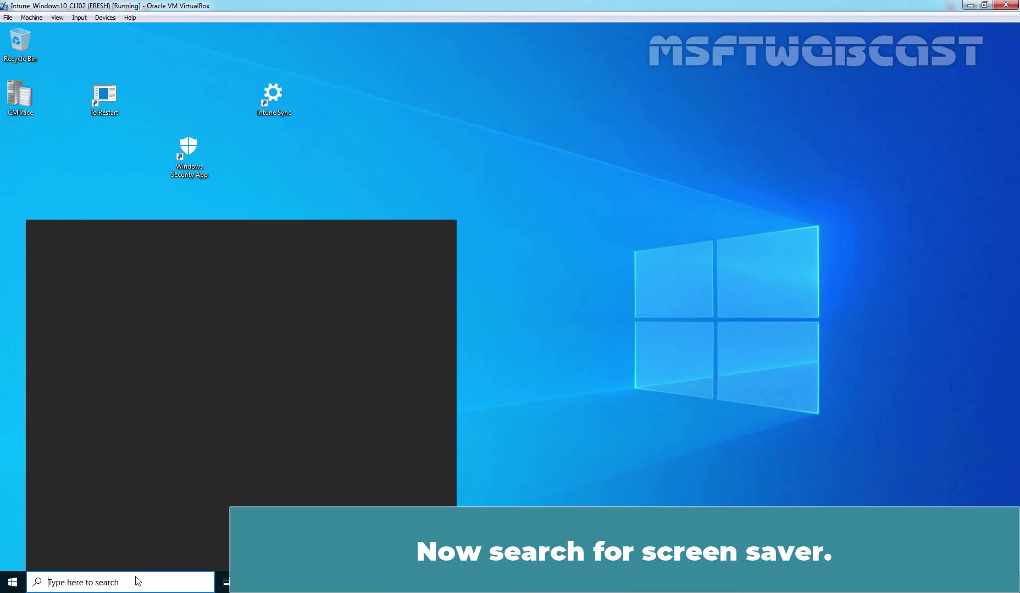
{"action": "type", "text": "screen save"}
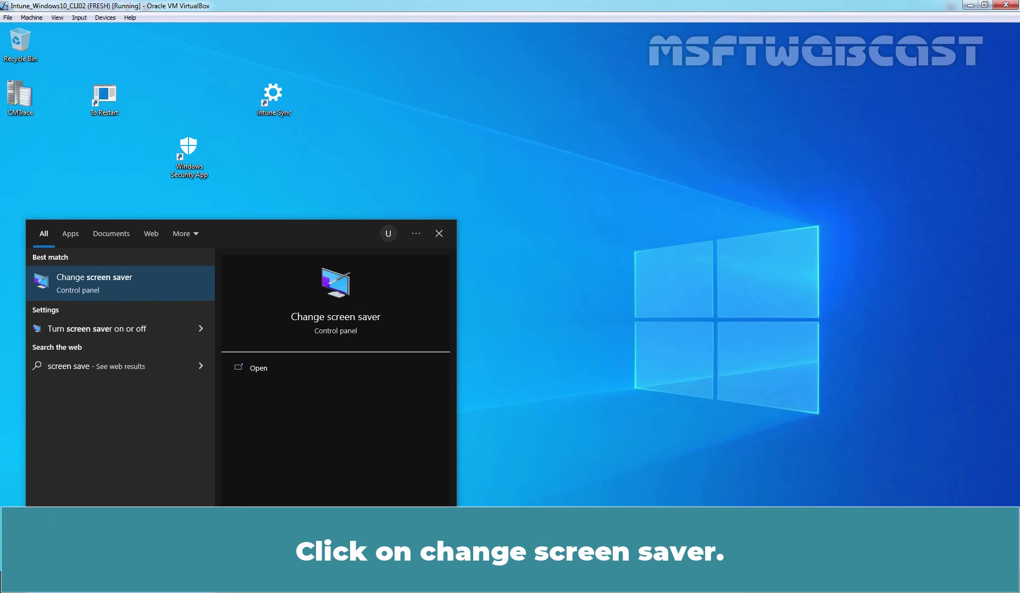
{"action": "left_click", "coordinate": [123, 282]}
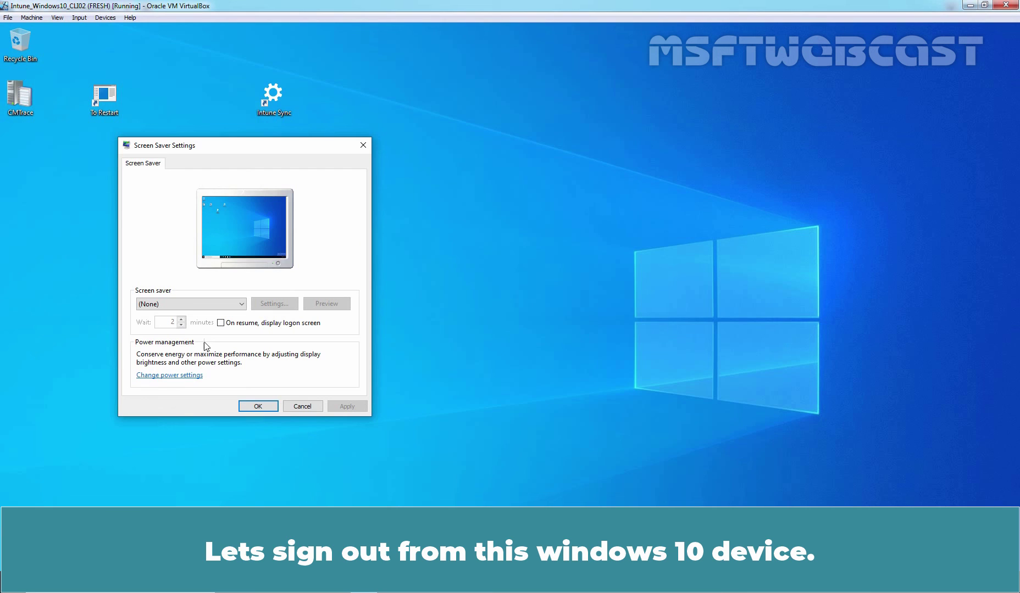
{"action": "left_click", "coordinate": [258, 406]}
Step: Bring up the account options in the Start menu to sign out
{"action": "key", "text": "super"}
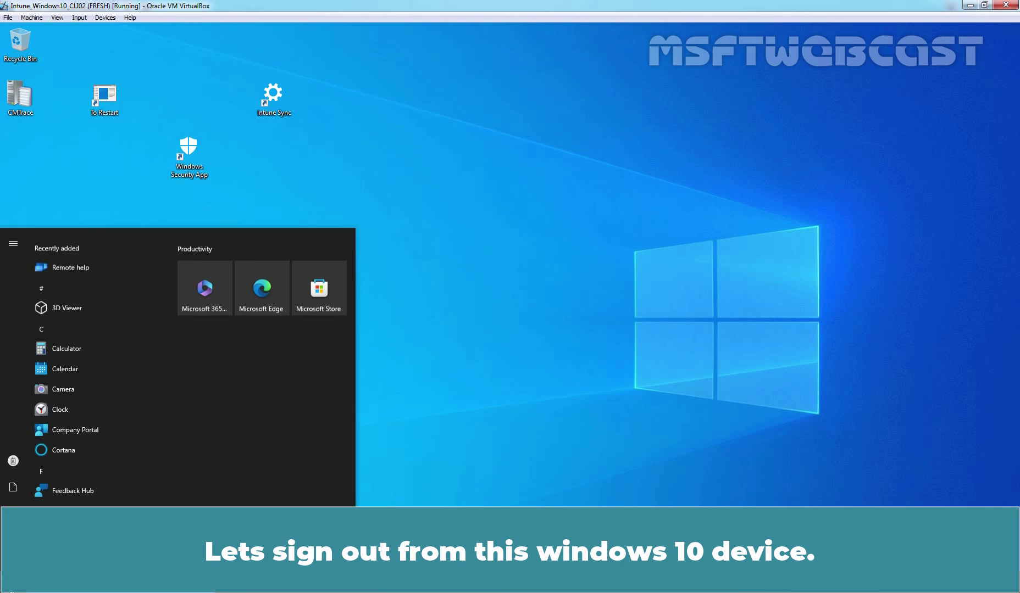
{"action": "mouse_move", "coordinate": [68, 482]}
{"action": "left_click", "coordinate": [36, 449]}
Step: Sign out of Windows and reach the Other user sign-in screen with Ctrl+Alt+Del
{"action": "left_click", "coordinate": [56, 407]}
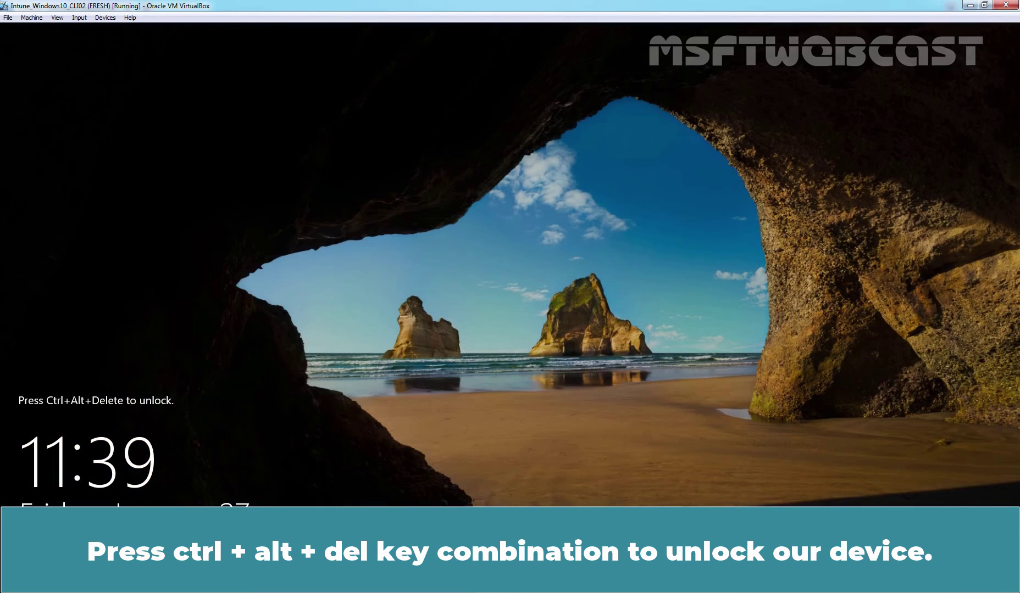
{"action": "key", "text": "ctrl+alt+Delete"}
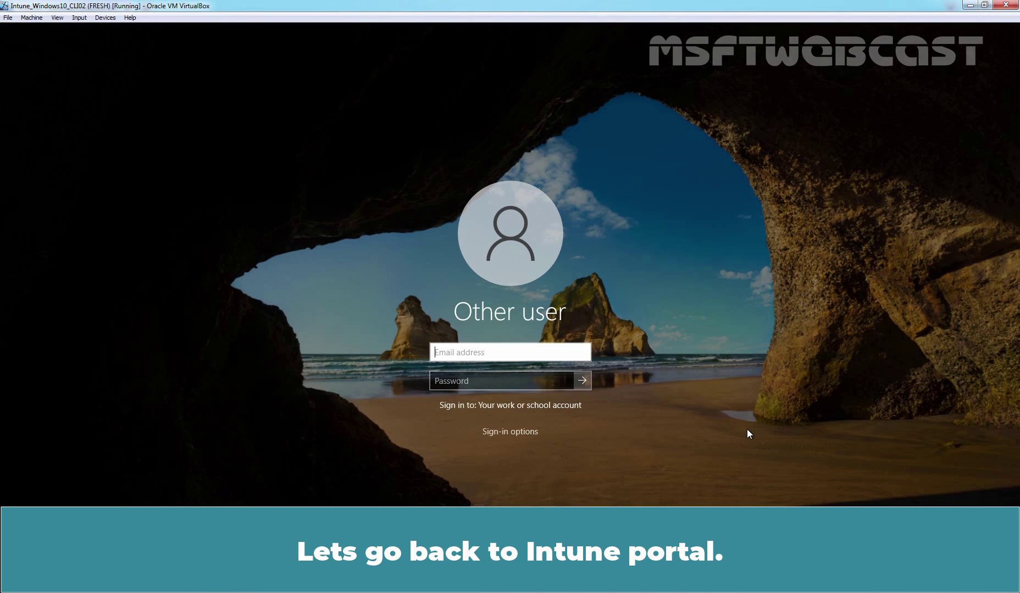
Step: In the Intune portal, refresh profiles and open the Test - Local Device Security Options device report
{"action": "key", "text": "alt+Tab"}
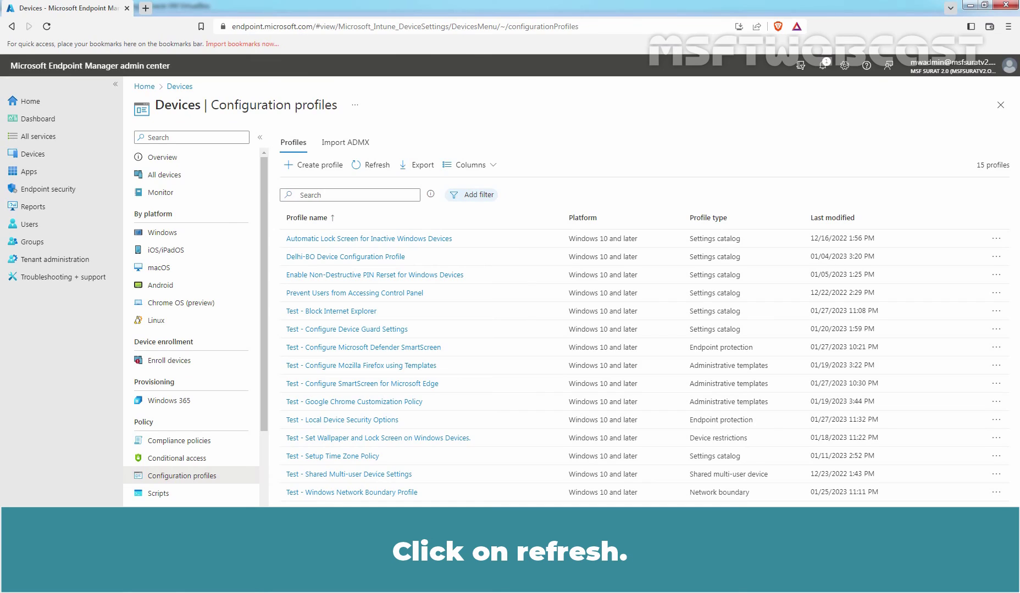
{"action": "left_click", "coordinate": [377, 167]}
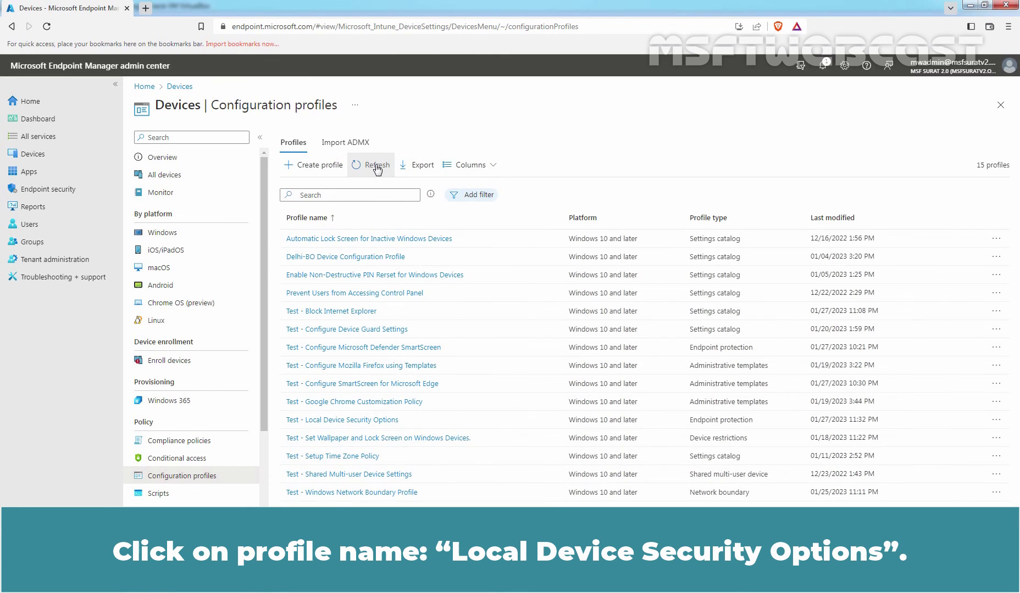
{"action": "left_click", "coordinate": [374, 420]}
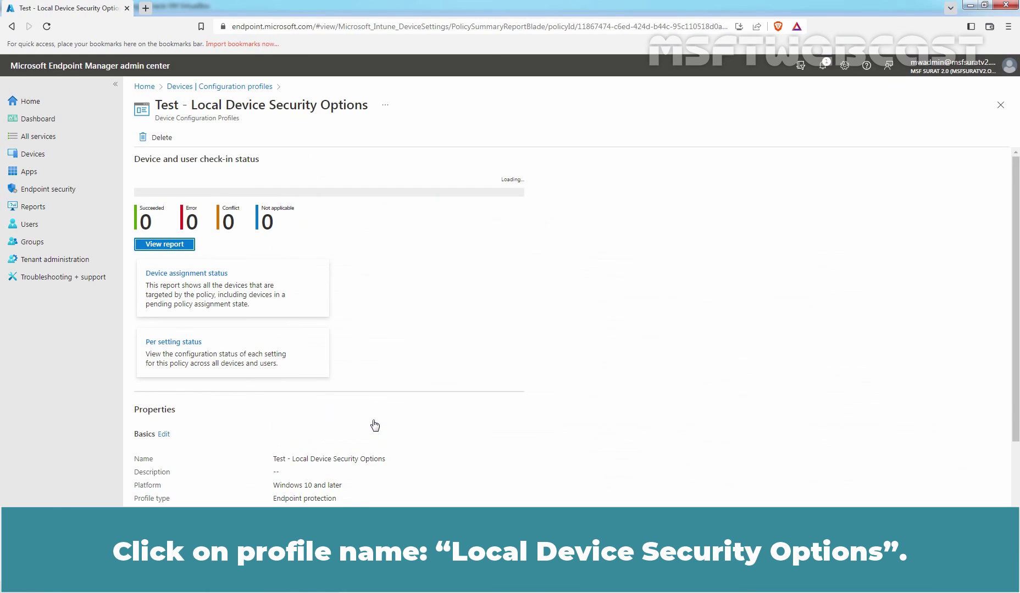
{"action": "left_click", "coordinate": [167, 233]}
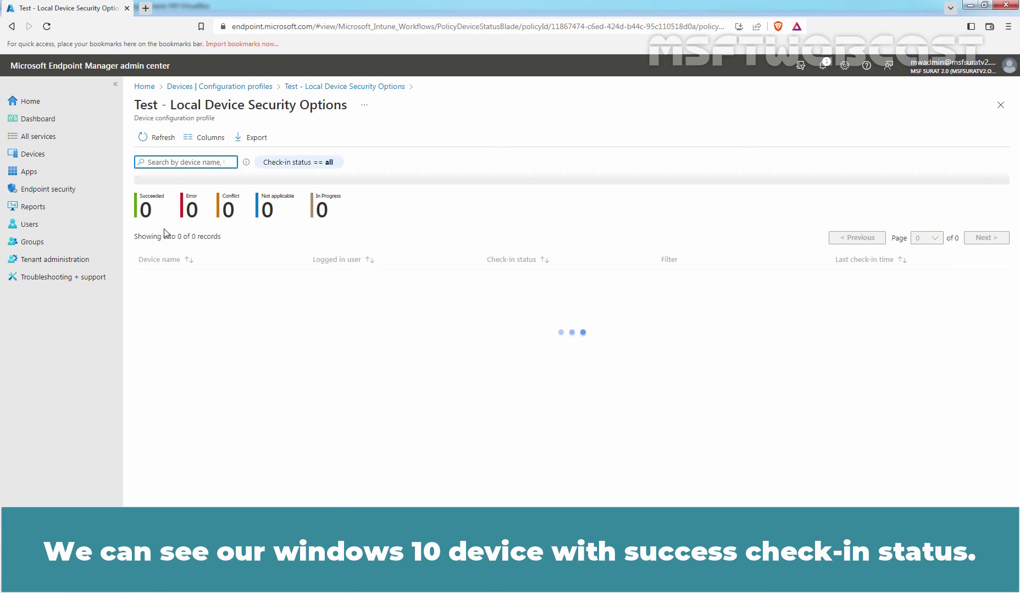